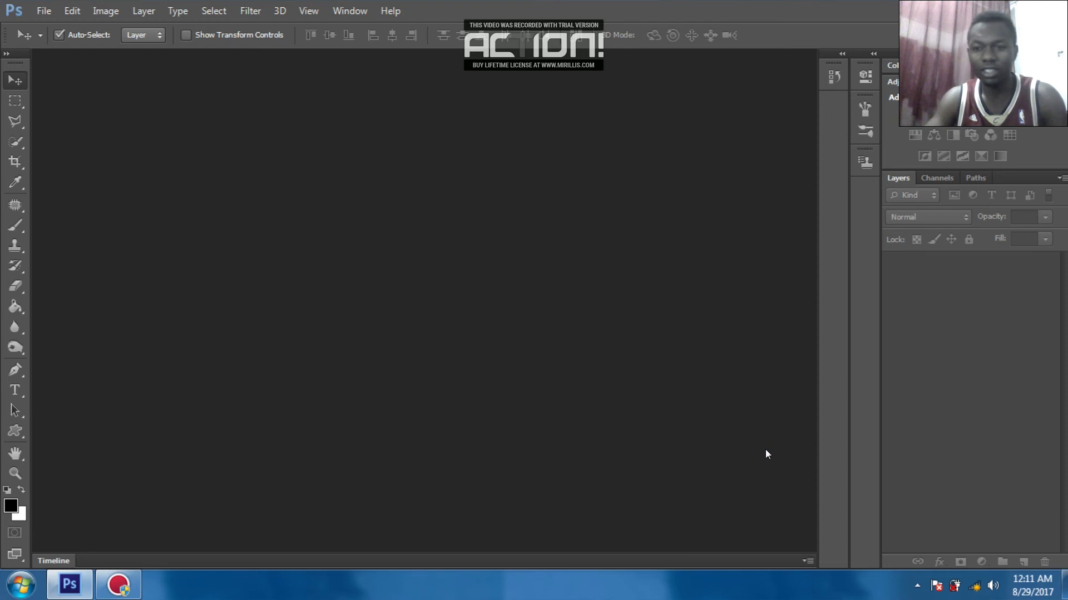
- Open the portrait photo DSC08863.jpg from the tutorial folder
click(44, 10)
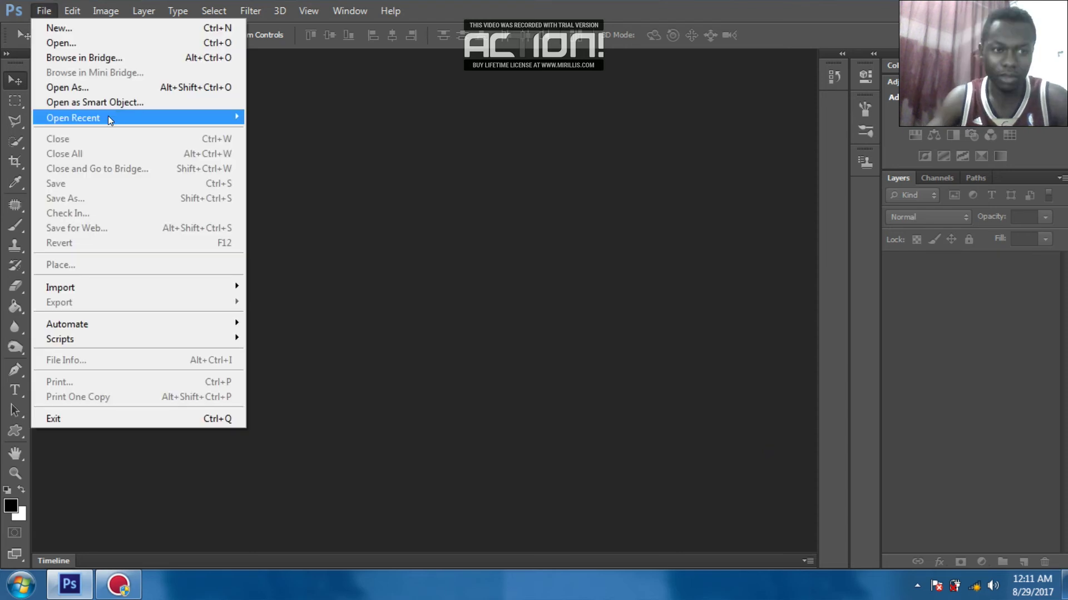
click(70, 44)
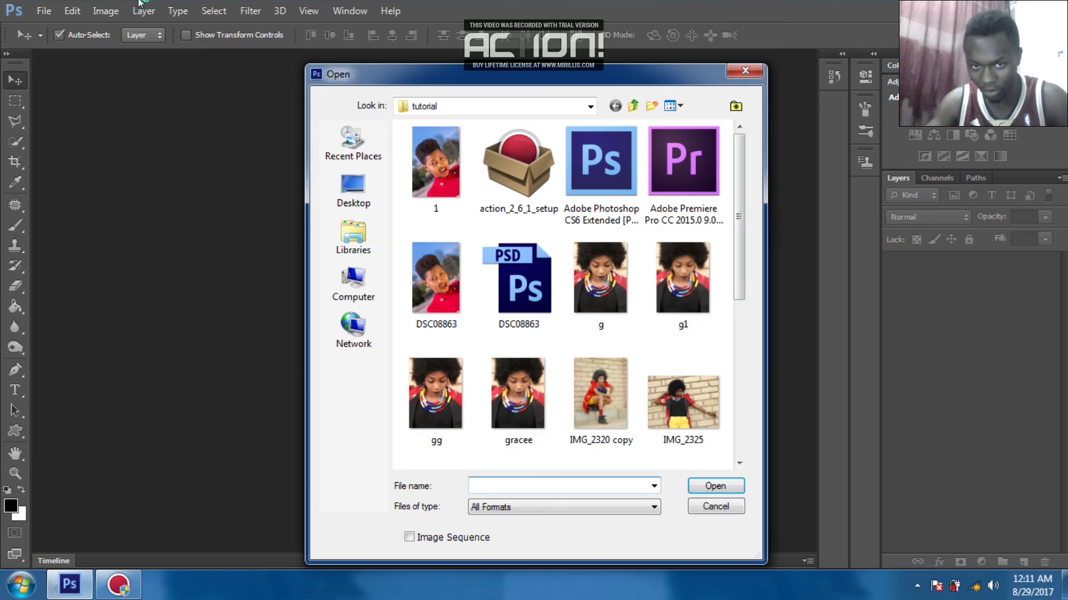
click(437, 301)
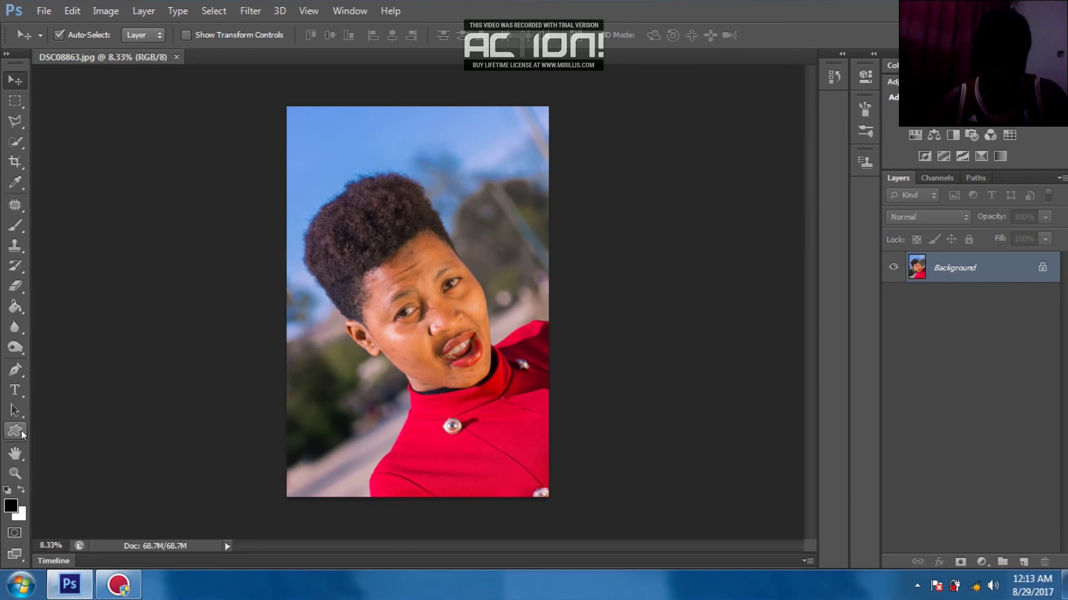
- Zoom the canvas from 8.33% to 16.67% so the face fills the view
key(z)
key(ctrl+plus)
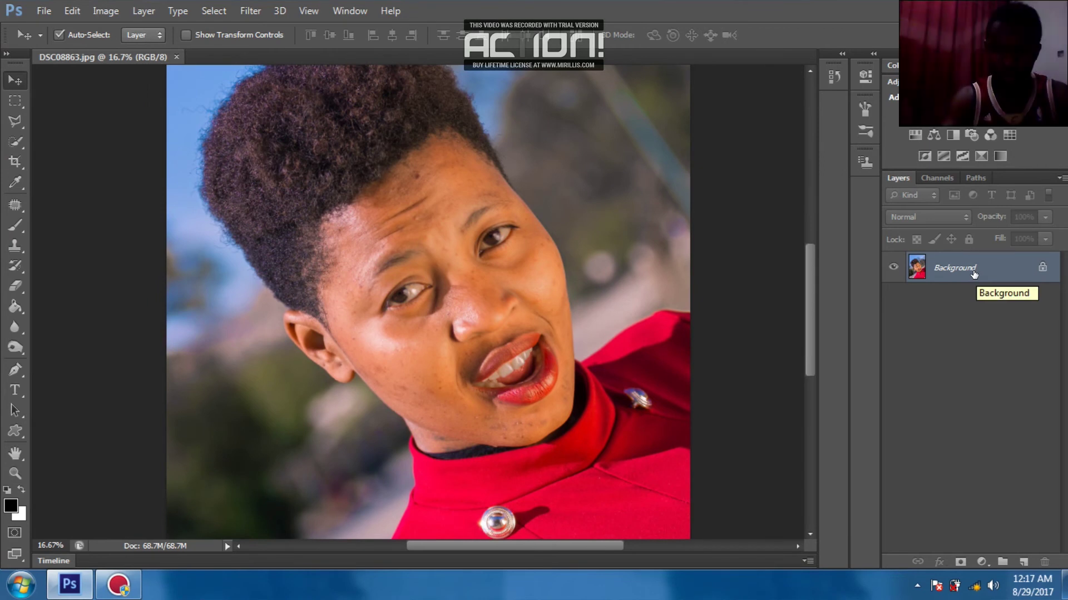
- Duplicate the photo layer twice, naming the copies 'low frequency blur' and 'high frequency texture'
key(ctrl+j)
key(ctrl+j)
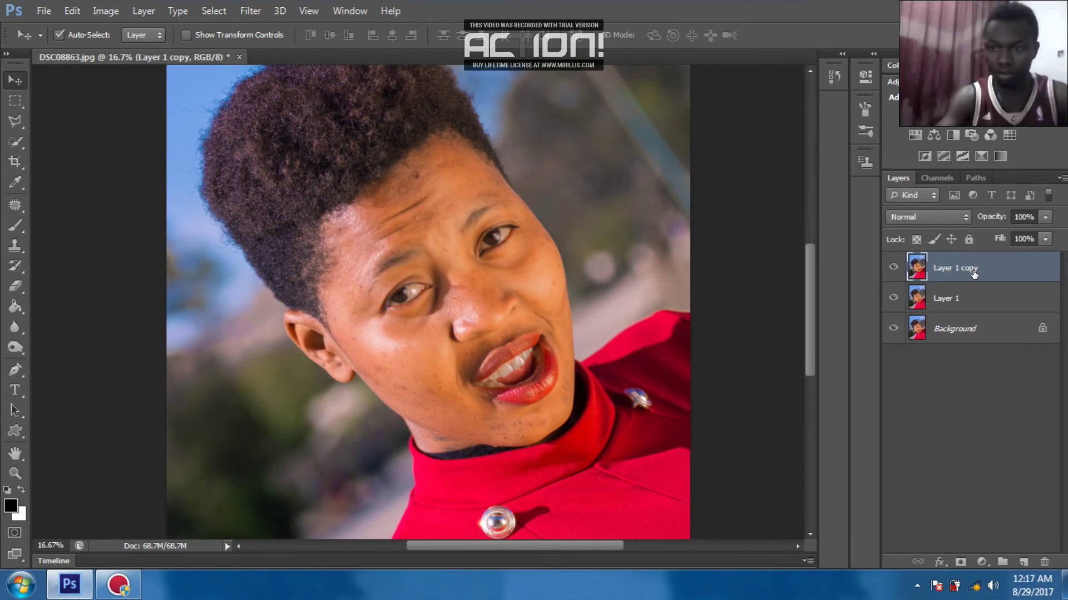
click(960, 301)
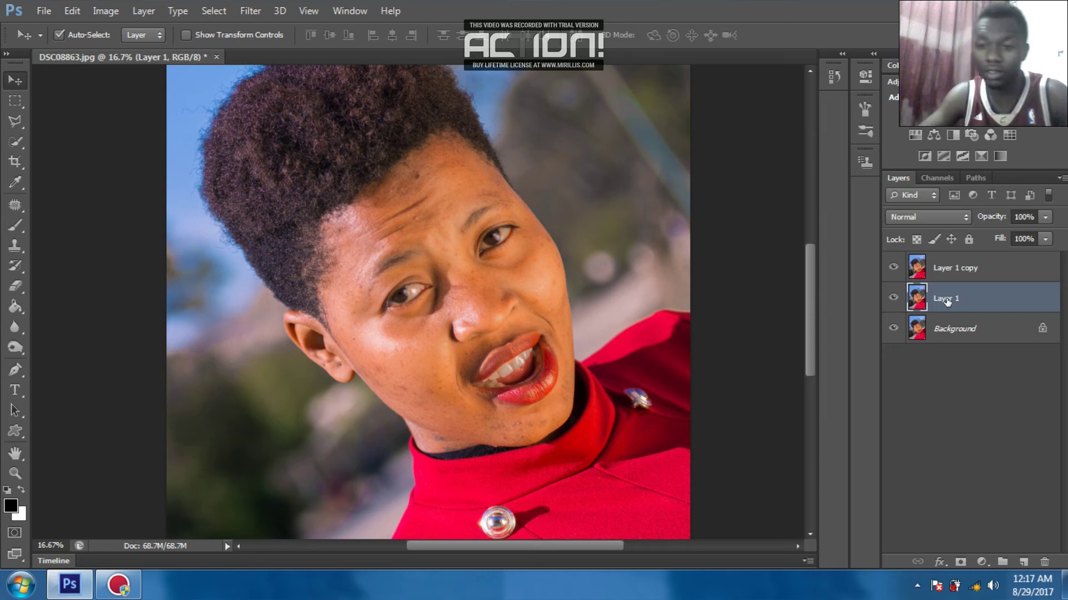
double_click(947, 300)
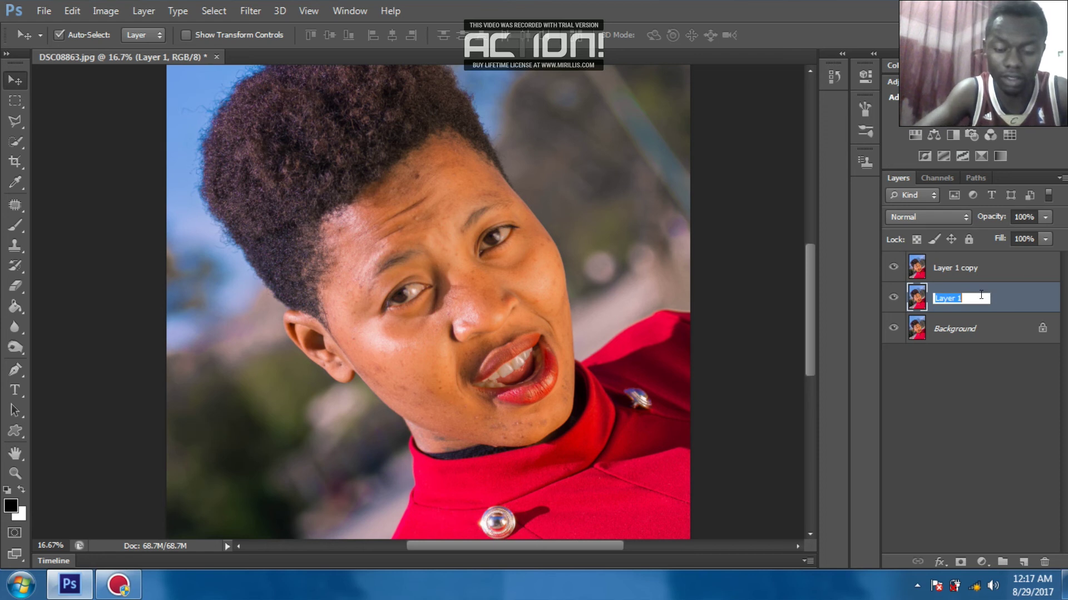
key(BackSpace)
text(low)
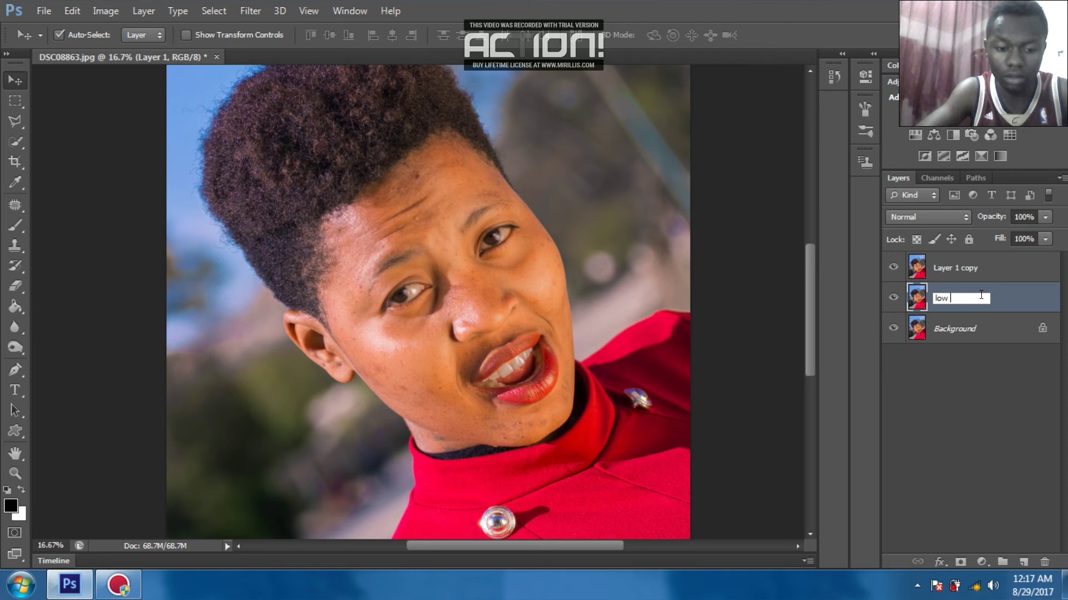
text( frequency blur)
key(Return)
double_click(956, 267)
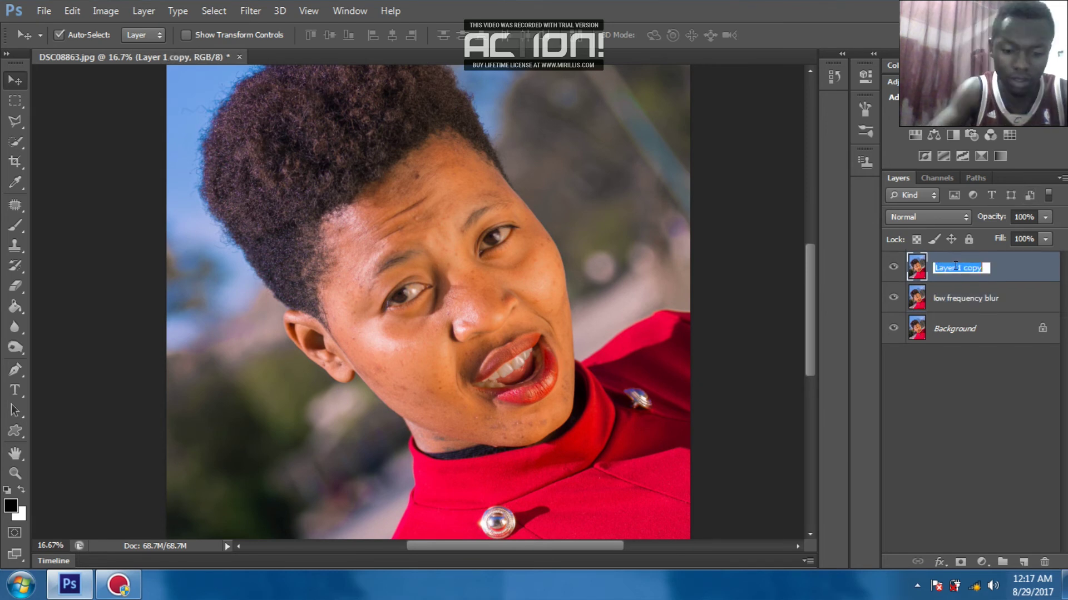
text(high fr)
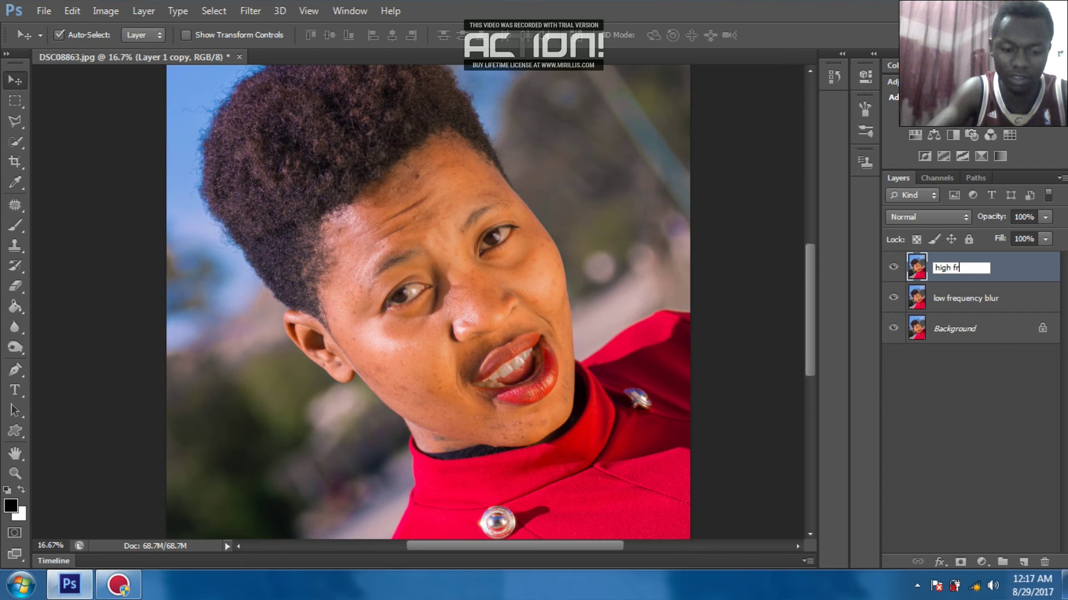
text(equency texture)
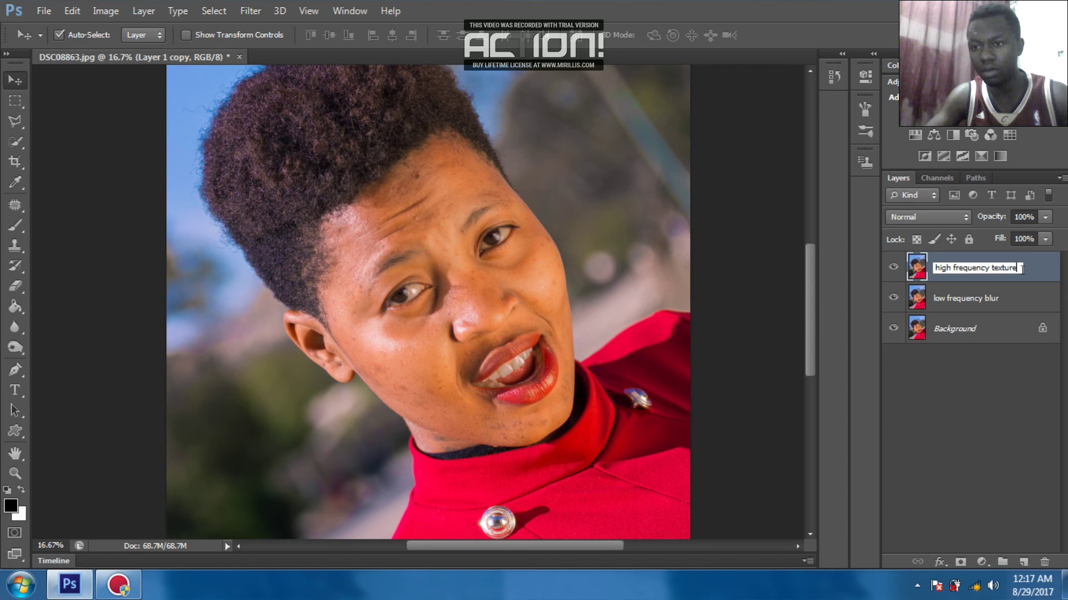
click(1032, 274)
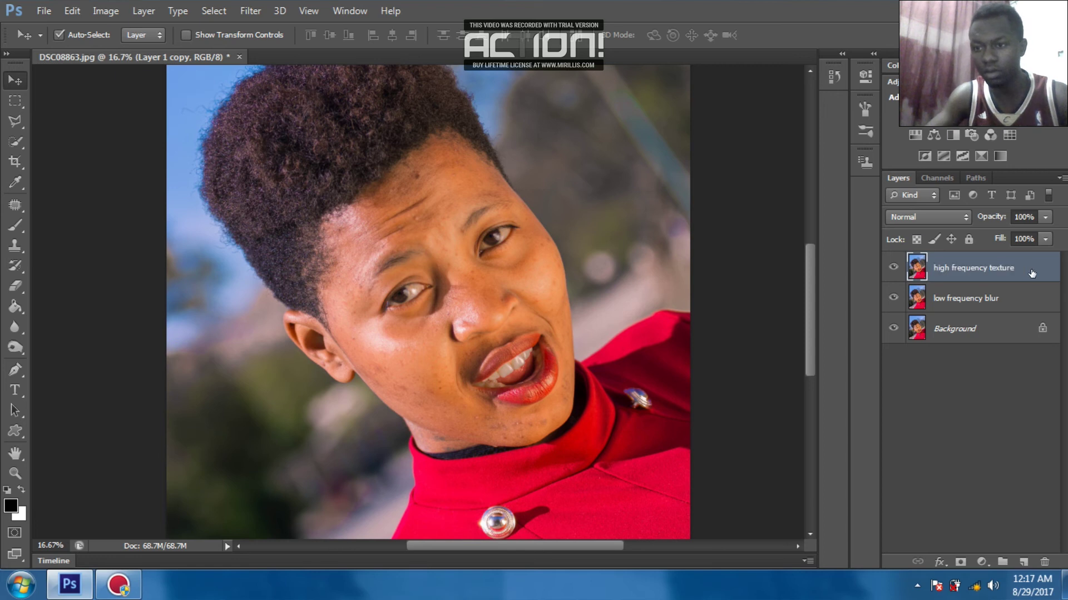
- With the texture layer hidden, Gaussian-blur 'low frequency blur' at 9.4 px, then reshow the texture layer
click(966, 300)
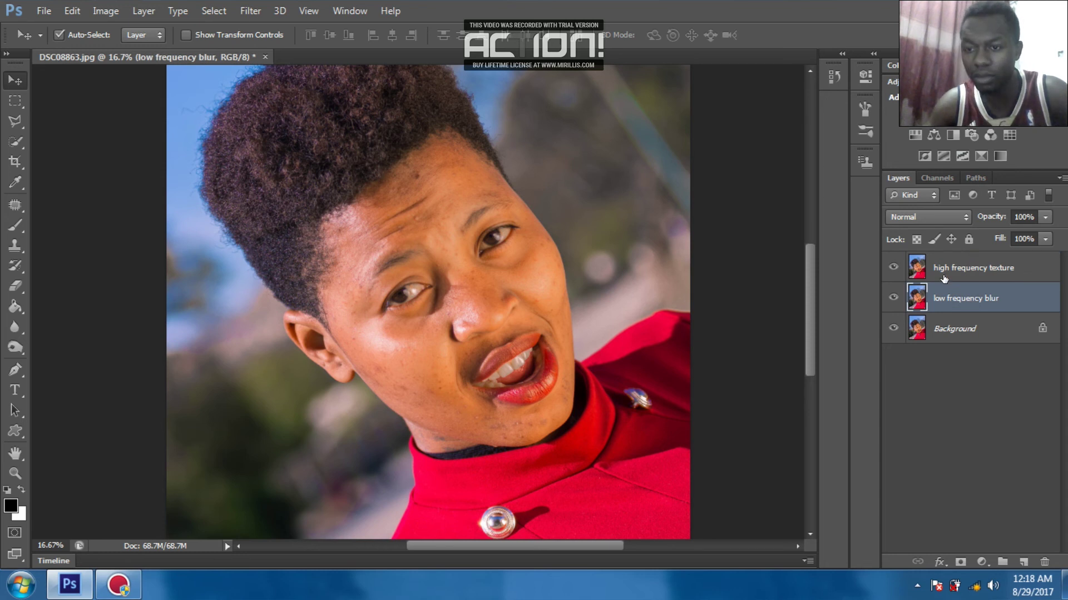
click(892, 268)
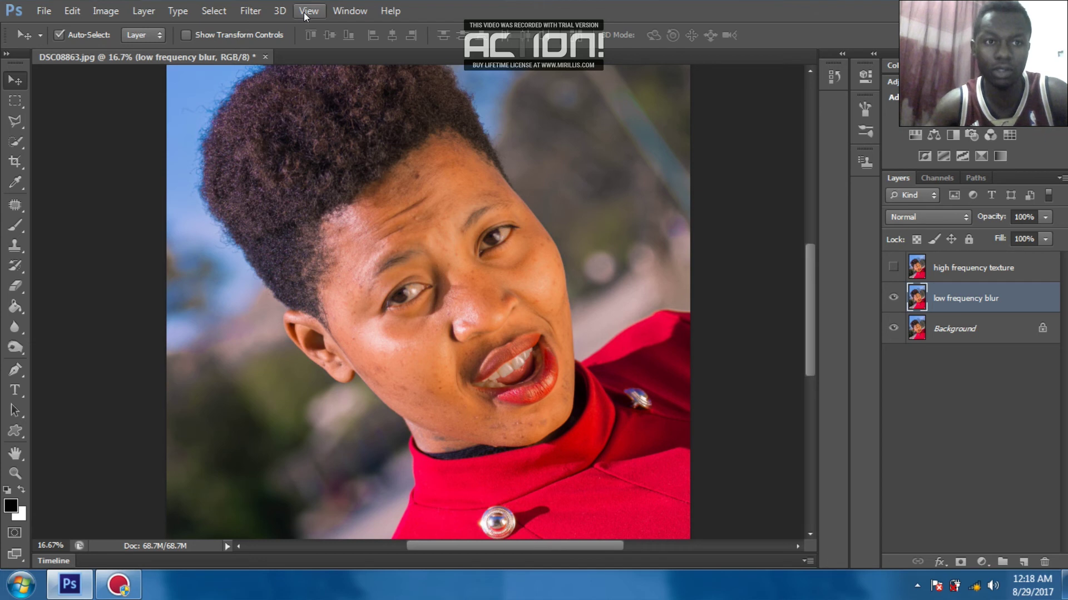
click(250, 11)
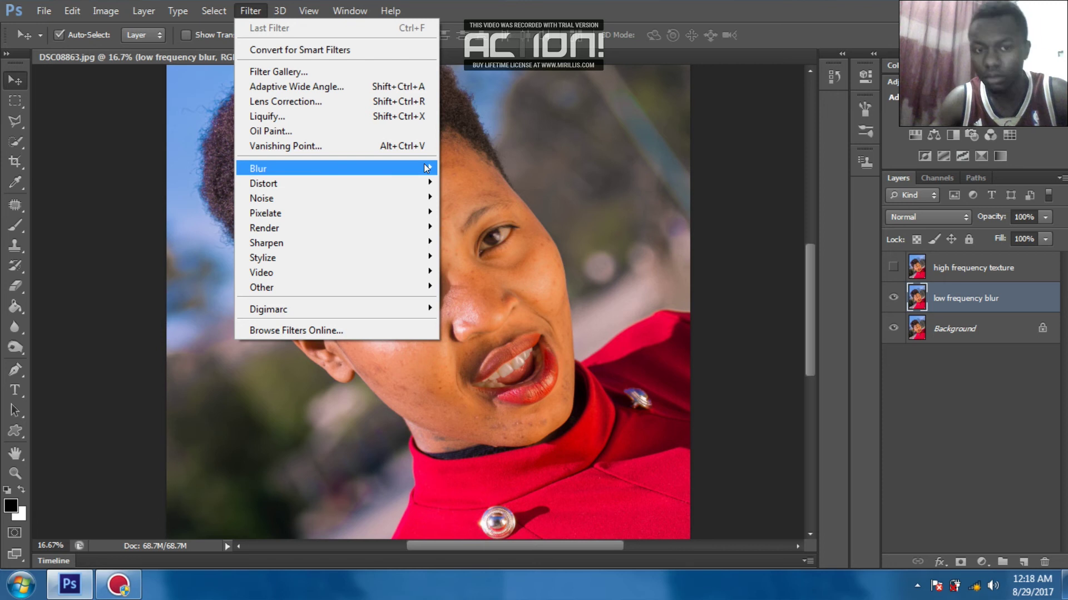
click(426, 168)
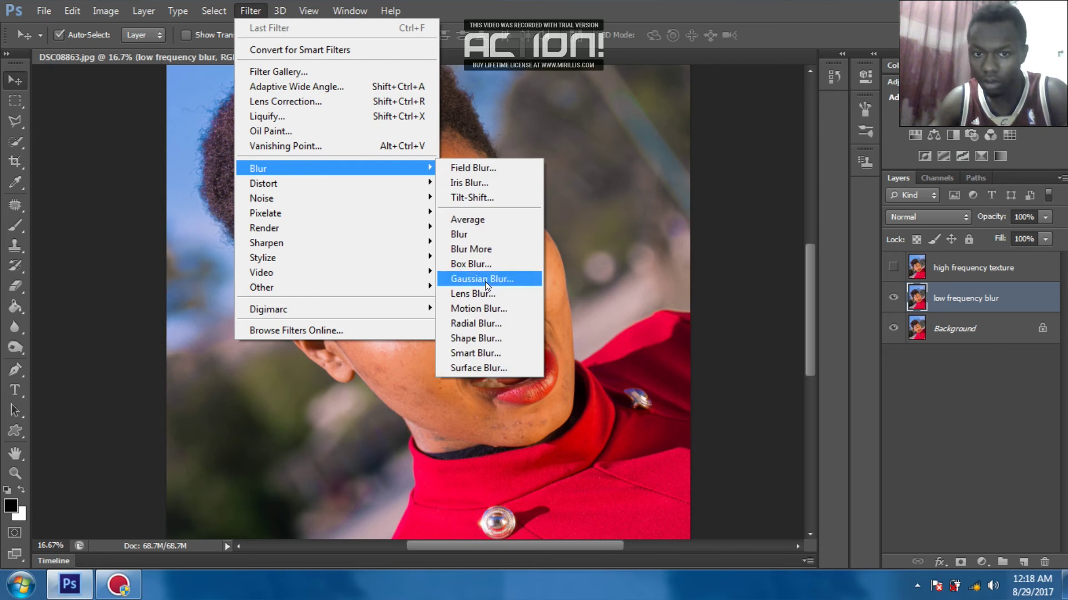
click(484, 282)
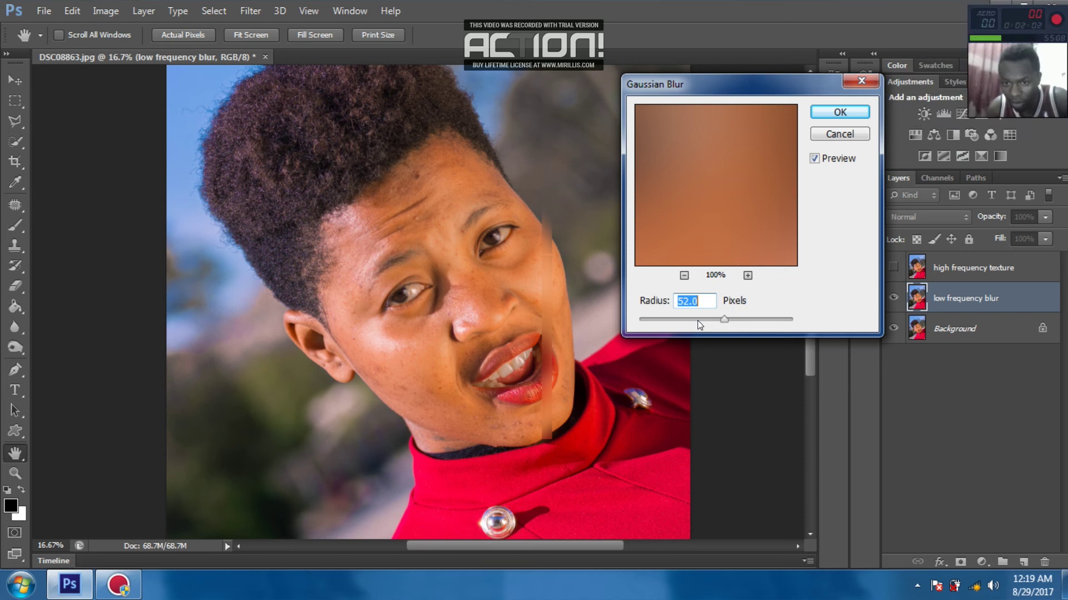
click(697, 321)
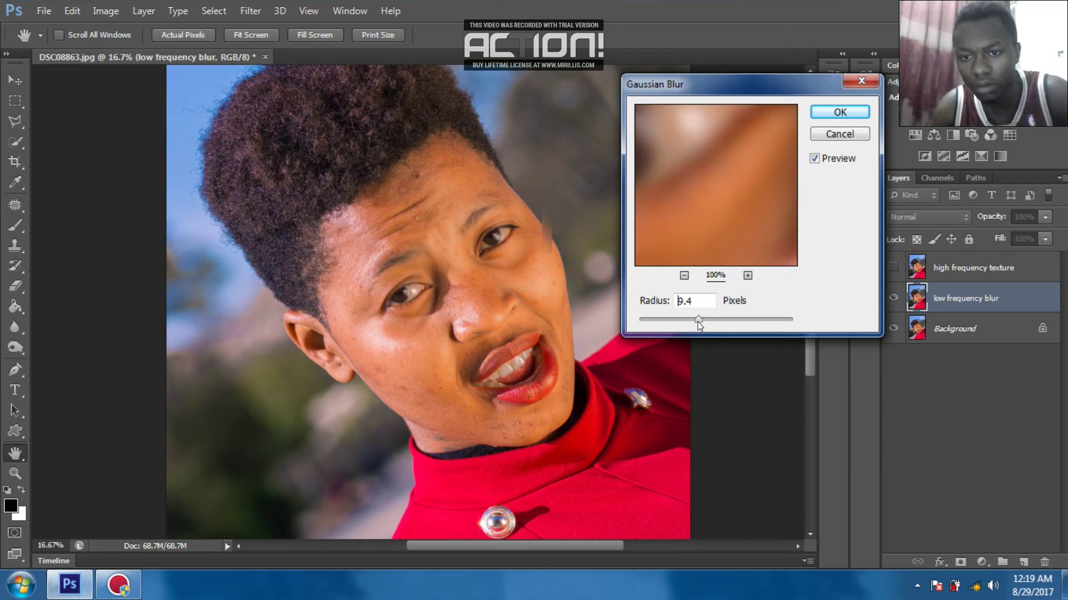
click(841, 112)
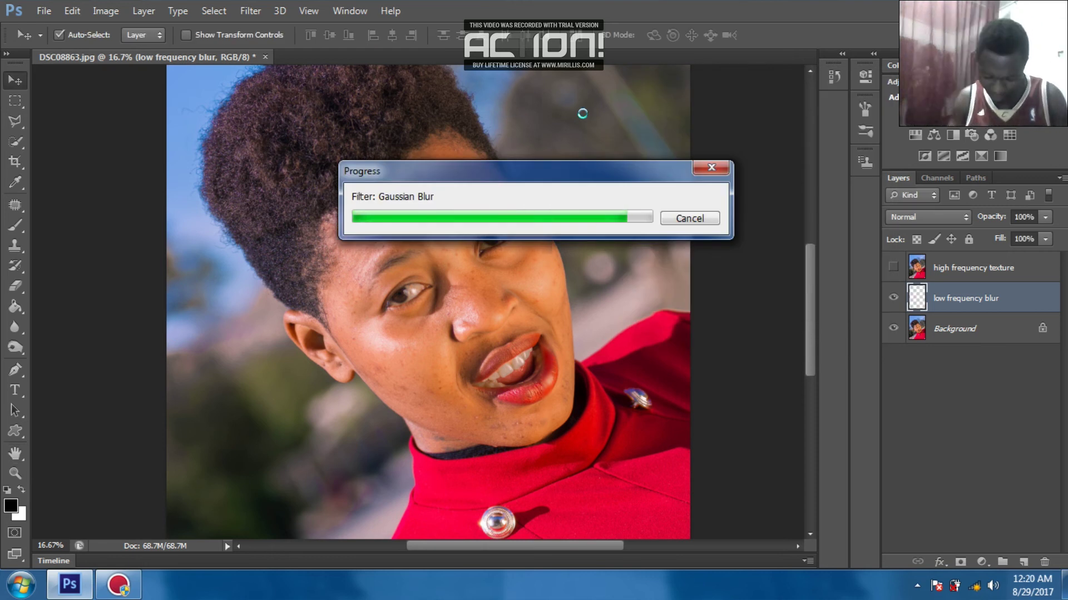
click(893, 269)
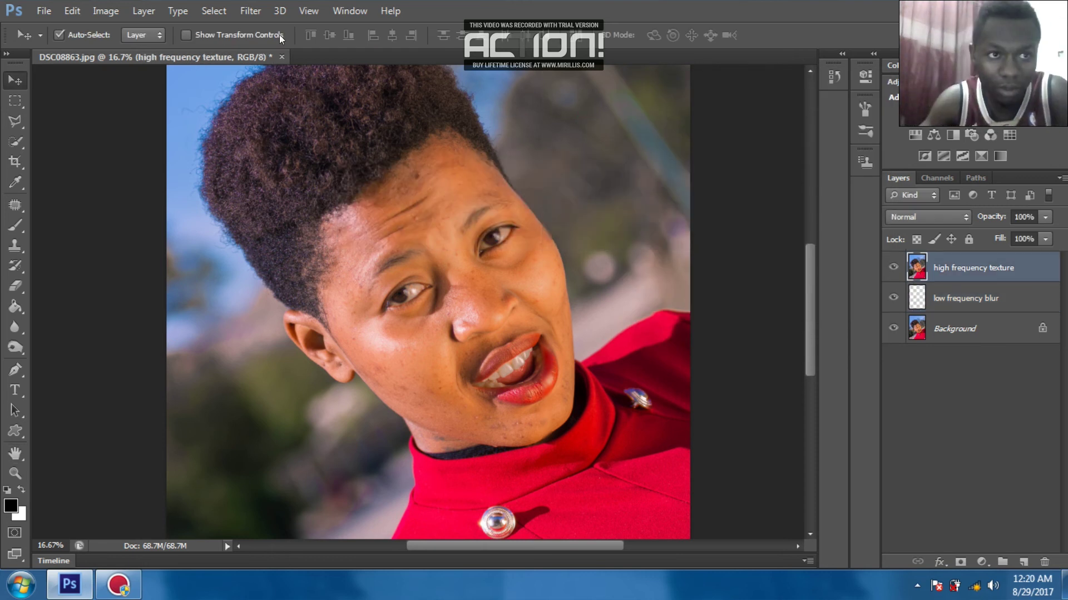
- Apply Image from 'low frequency blur' to the texture layer using Subtract, Scale 2, Offset 128
click(115, 15)
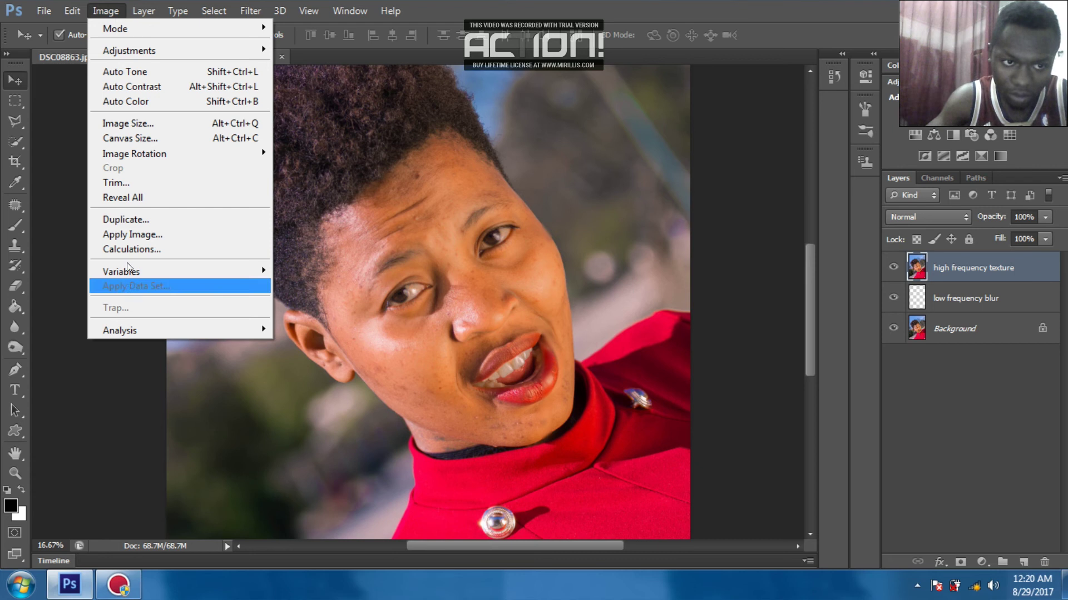
click(117, 234)
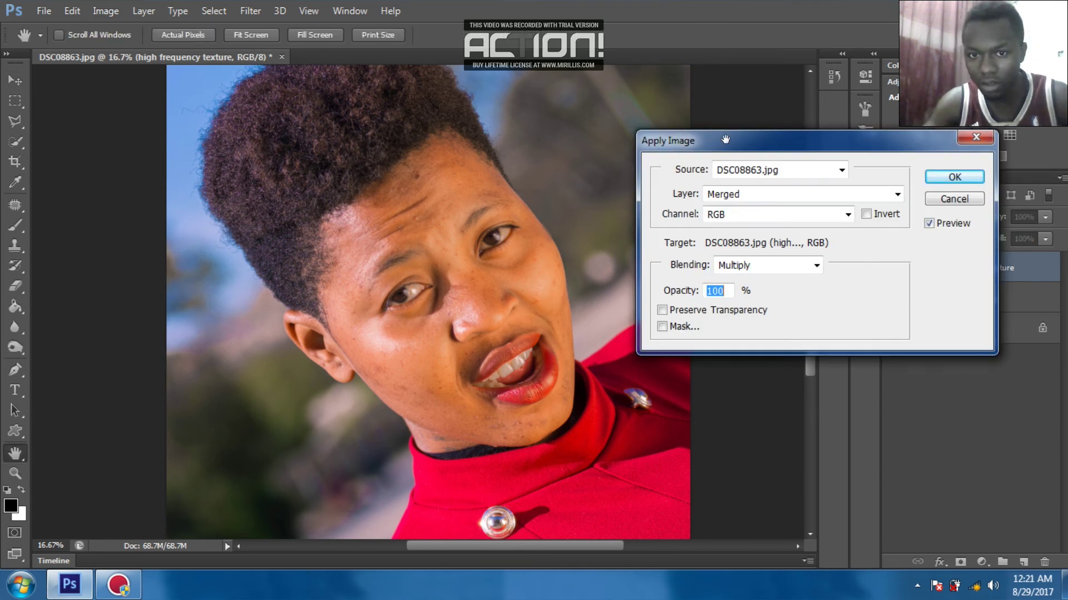
drag(754, 147, 647, 51)
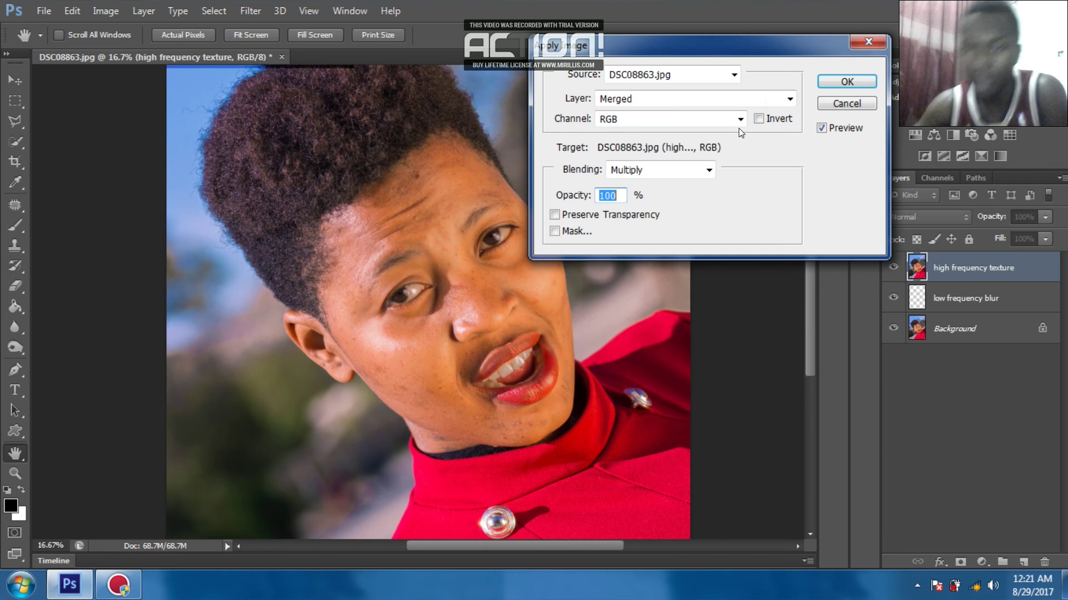
click(710, 170)
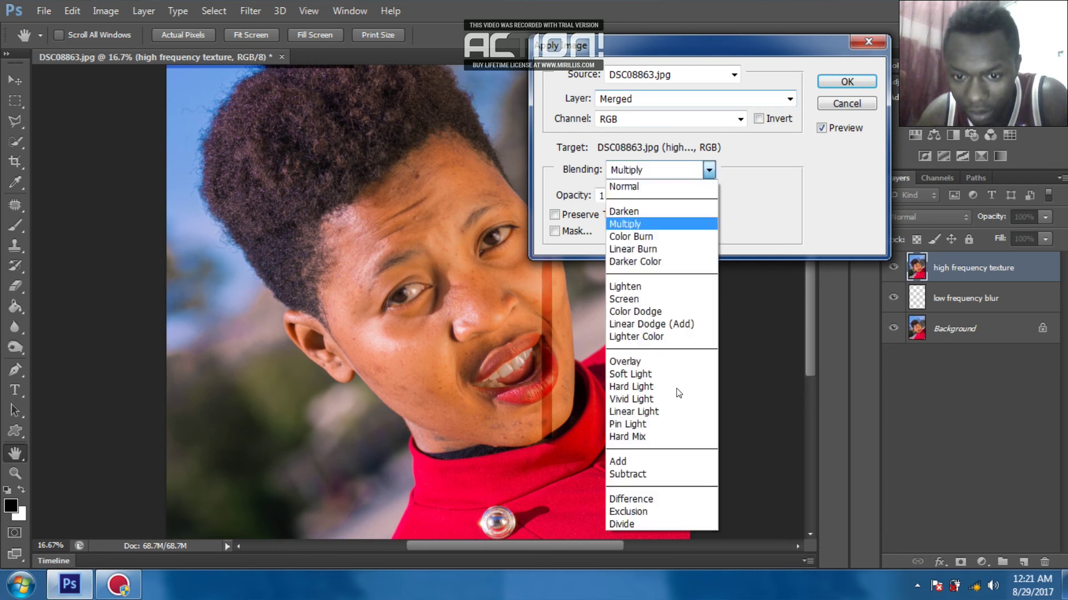
click(649, 476)
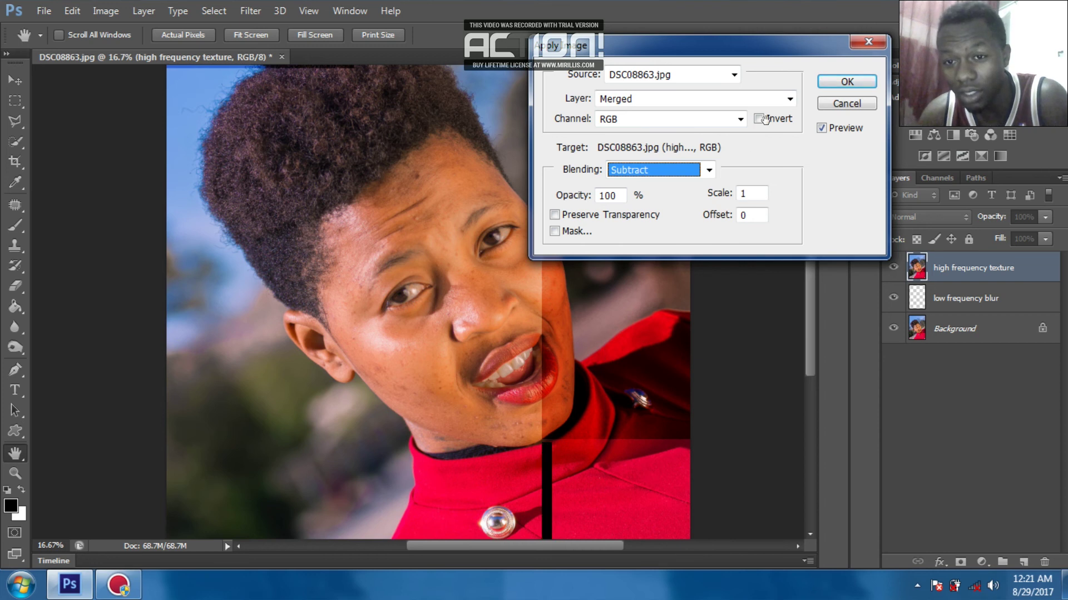
click(744, 192)
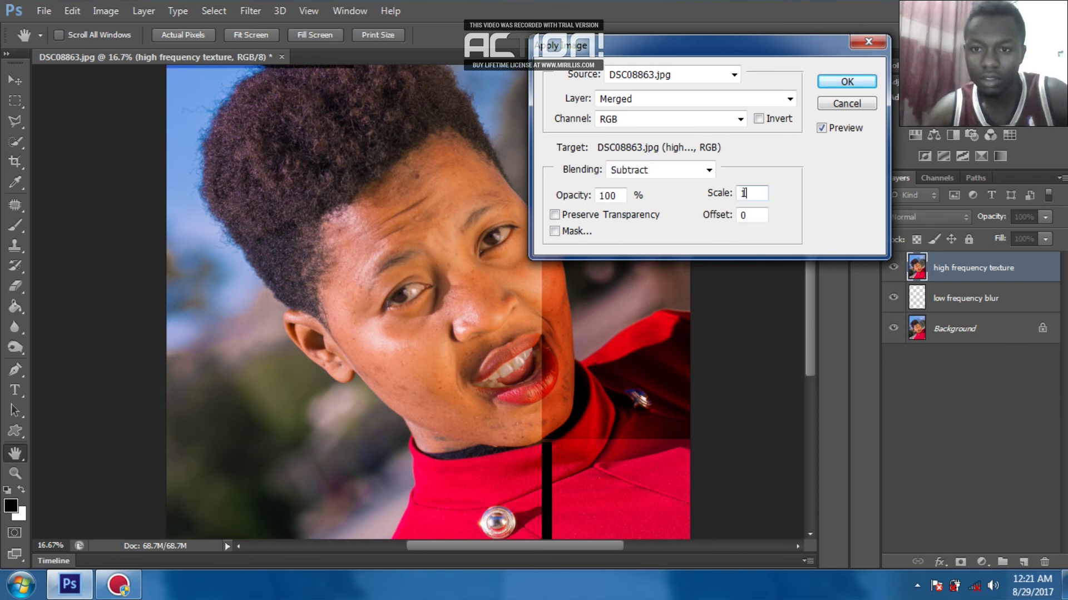
key(BackSpace)
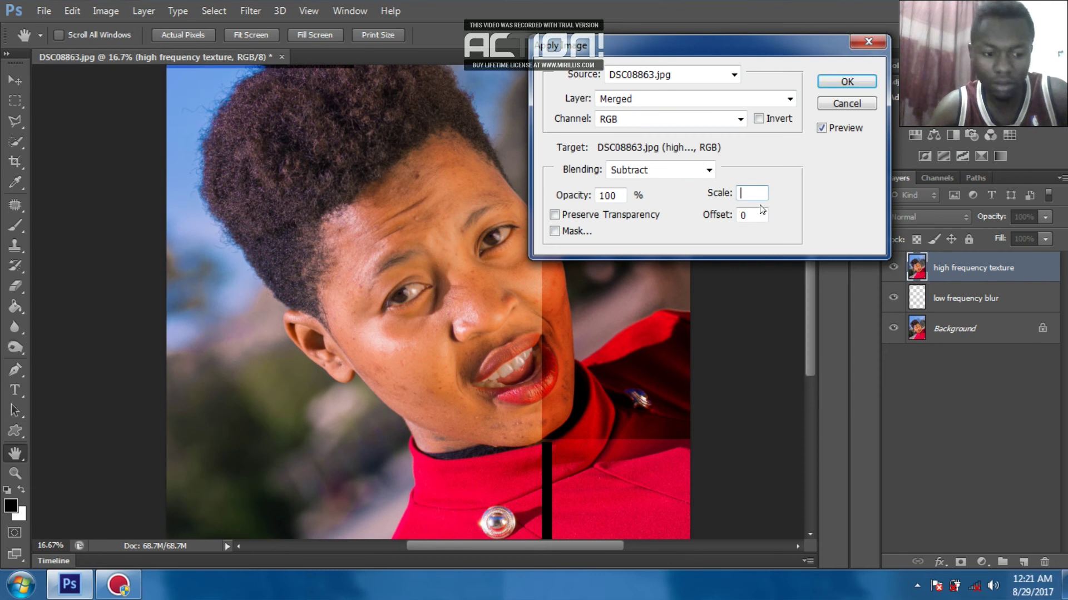
text(2)
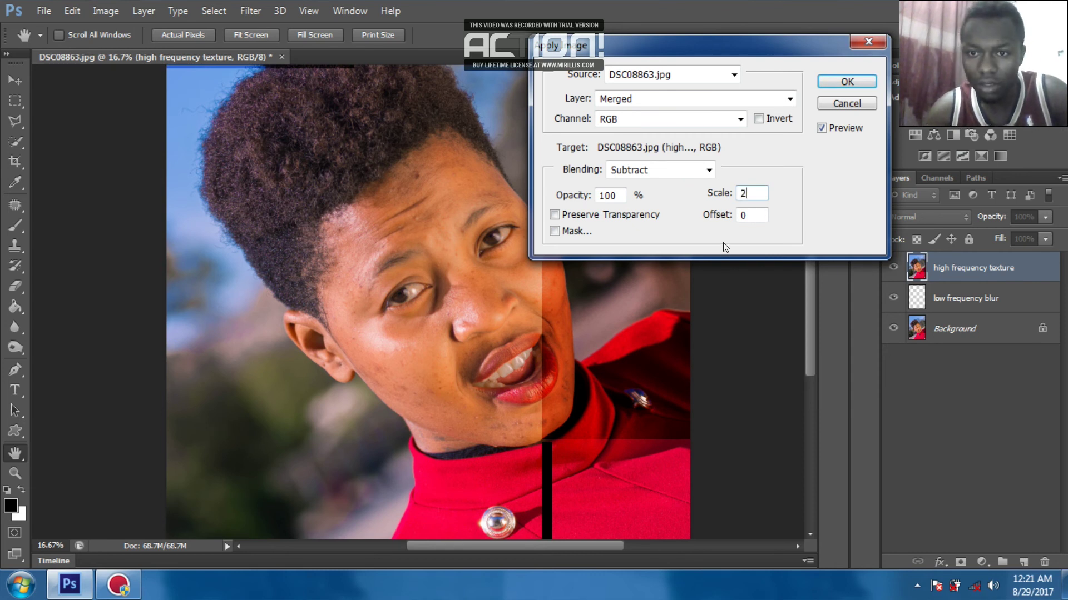
click(751, 215)
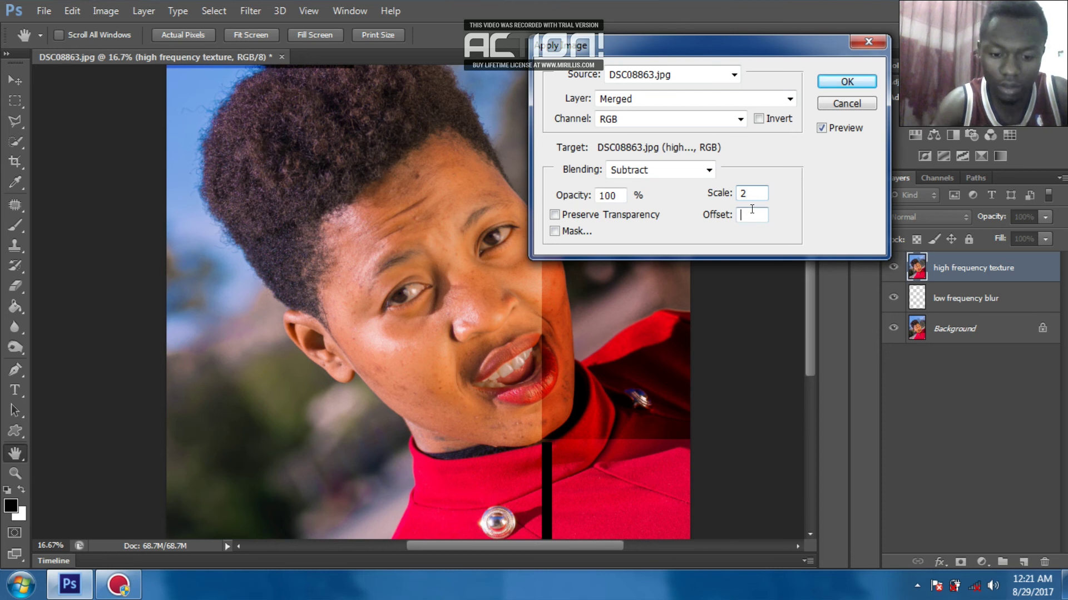
text(128)
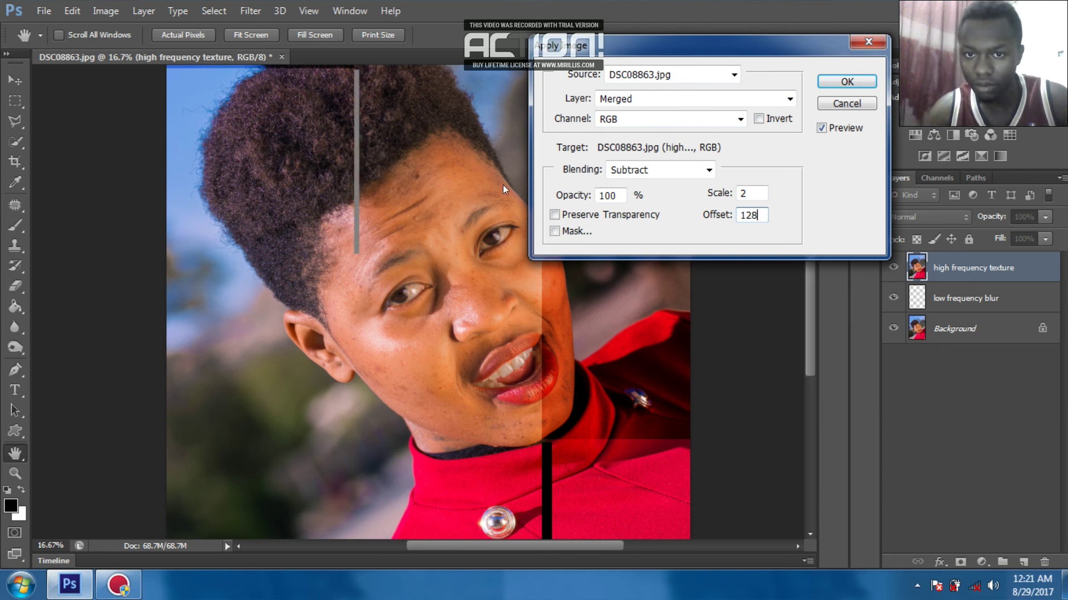
click(788, 99)
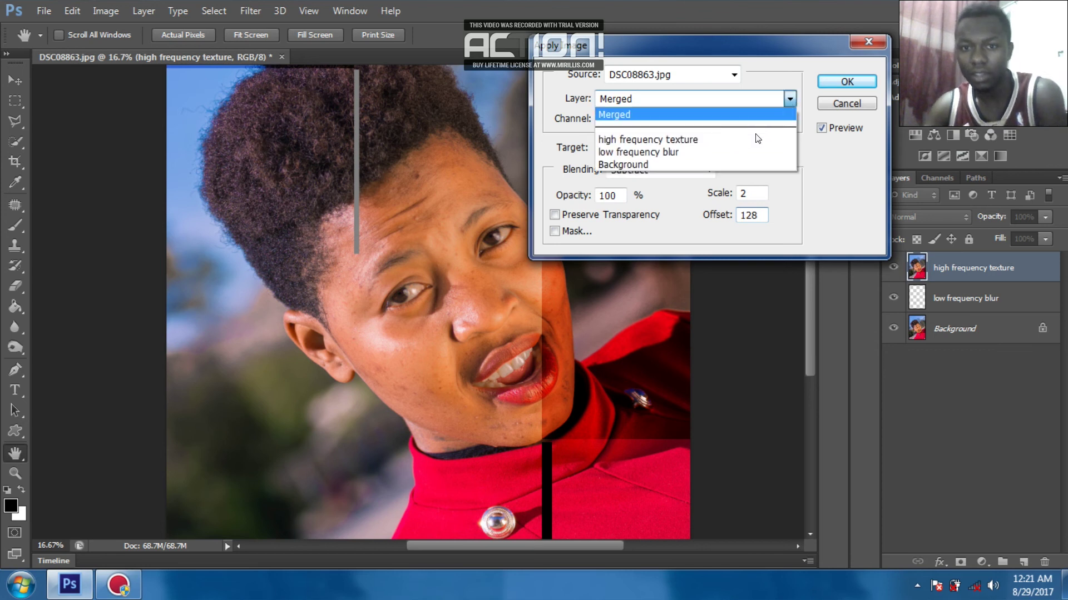
click(694, 152)
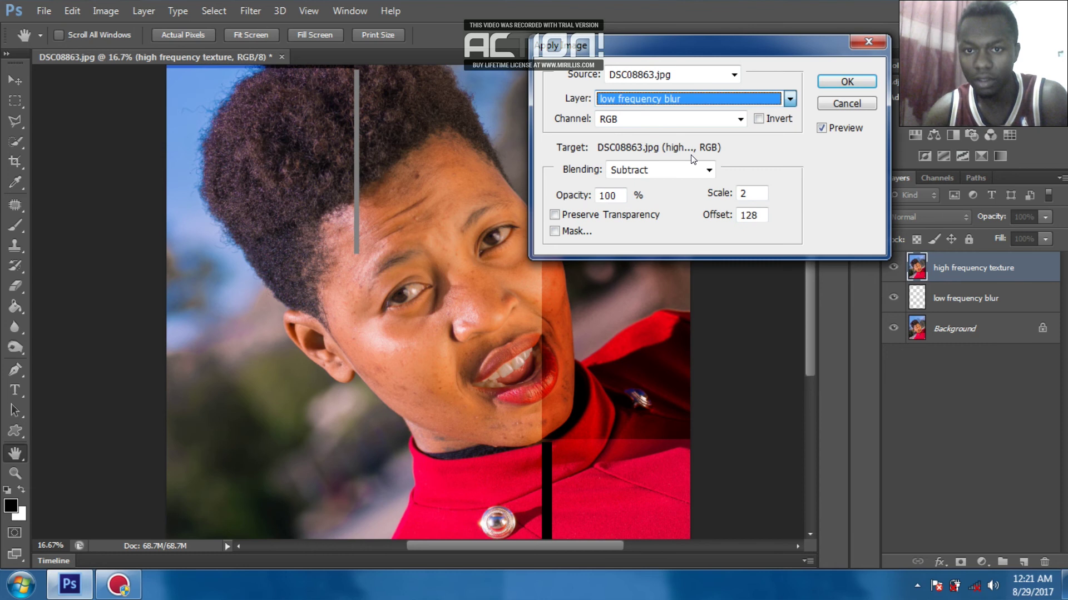
click(824, 82)
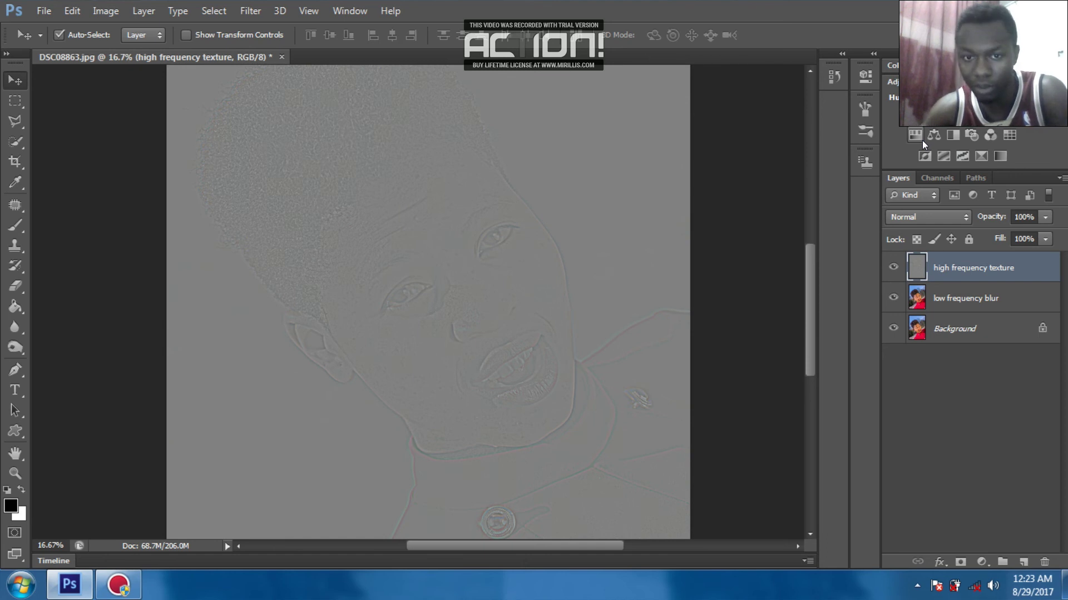
- Set 'high frequency texture' to Linear Light blending and select the 'low frequency blur' layer
click(939, 218)
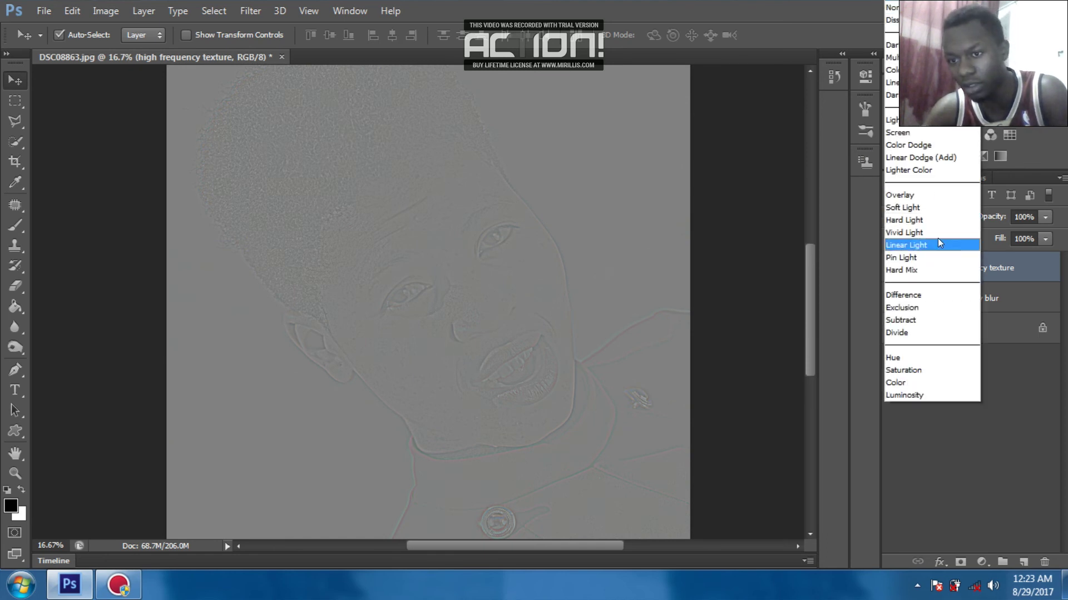
click(907, 245)
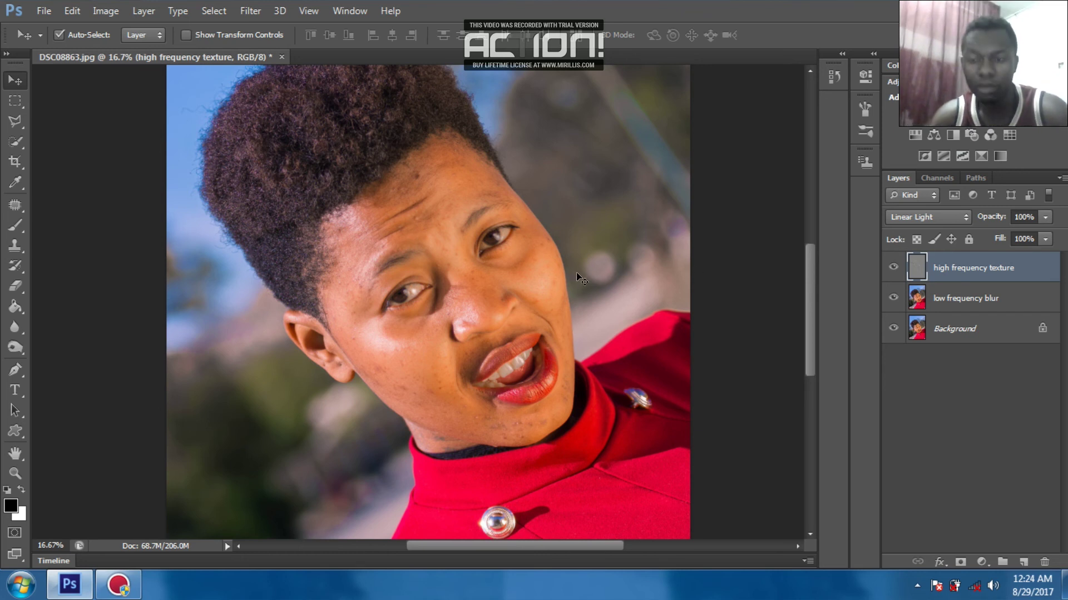
click(989, 300)
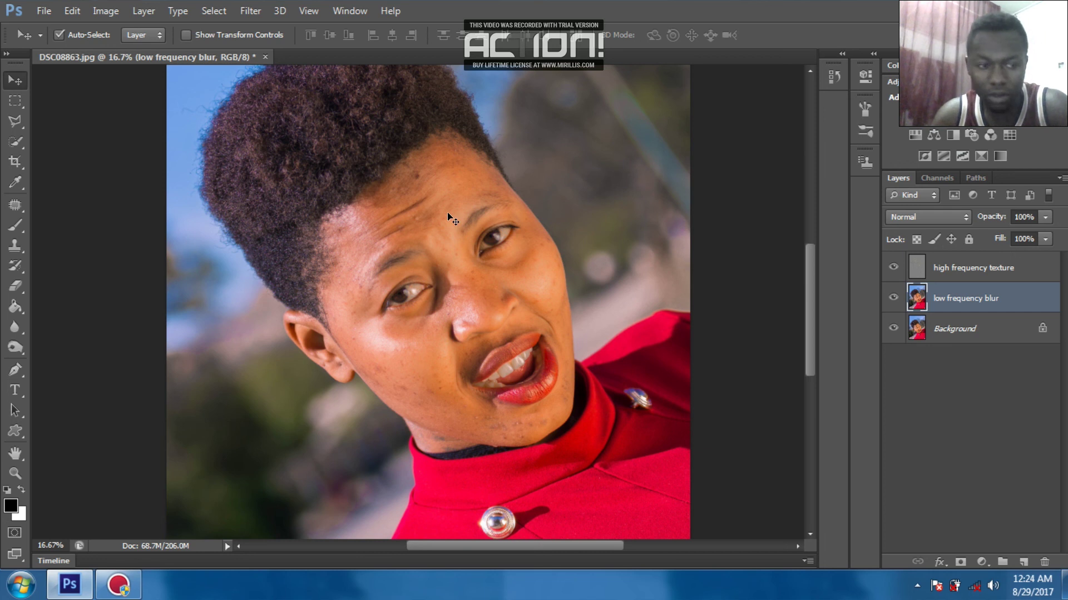
- With the Lasso Tool, replace the old selection with a lasso around the cheek beside the mouth
click(22, 123)
click(75, 121)
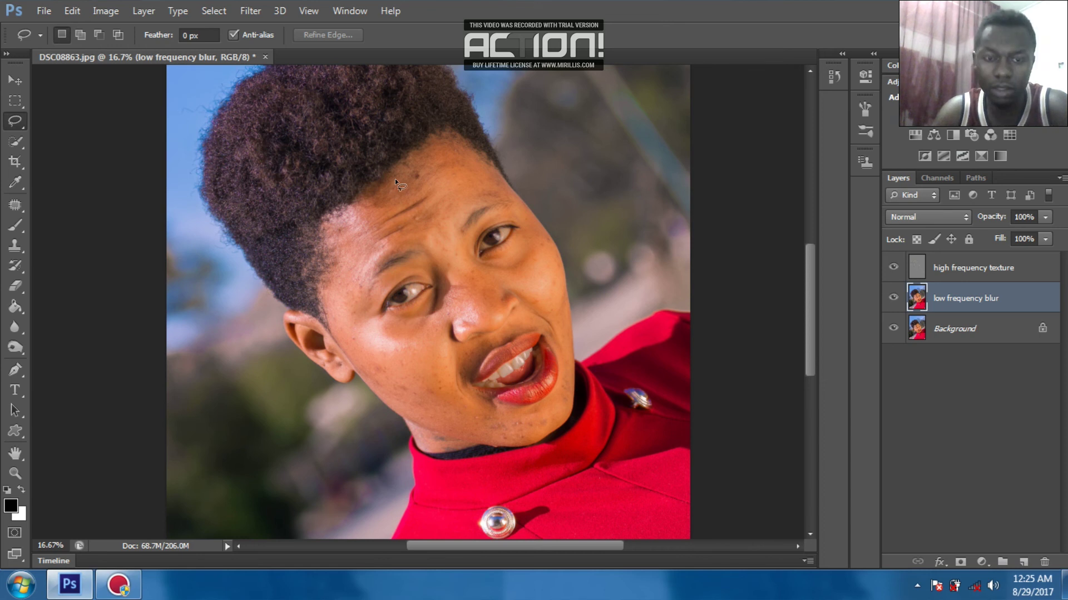
click(118, 583)
click(766, 445)
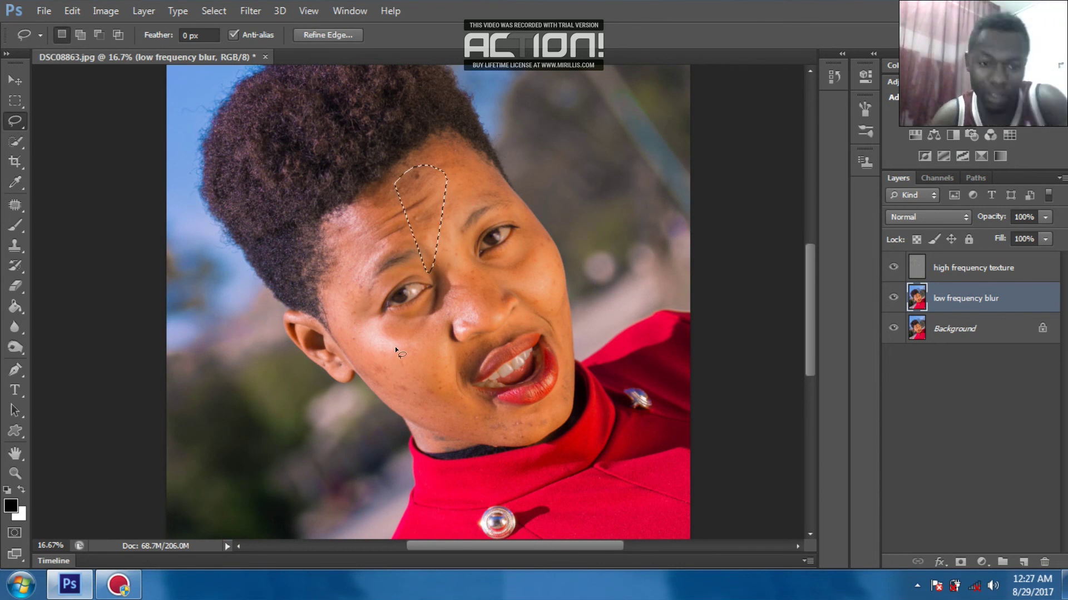
key(ctrl+d)
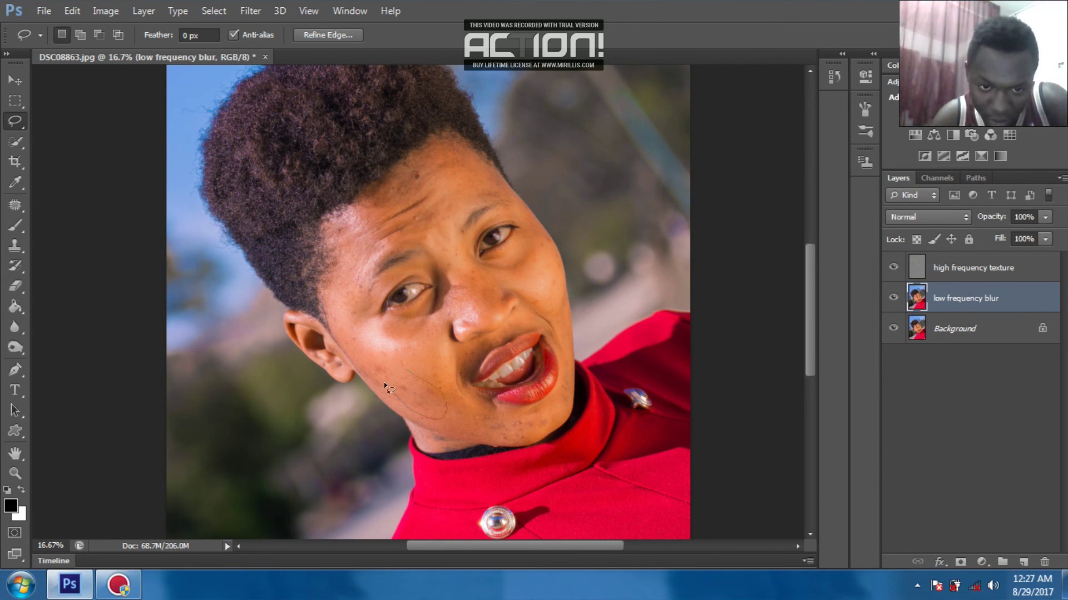
drag(406, 373, 385, 369)
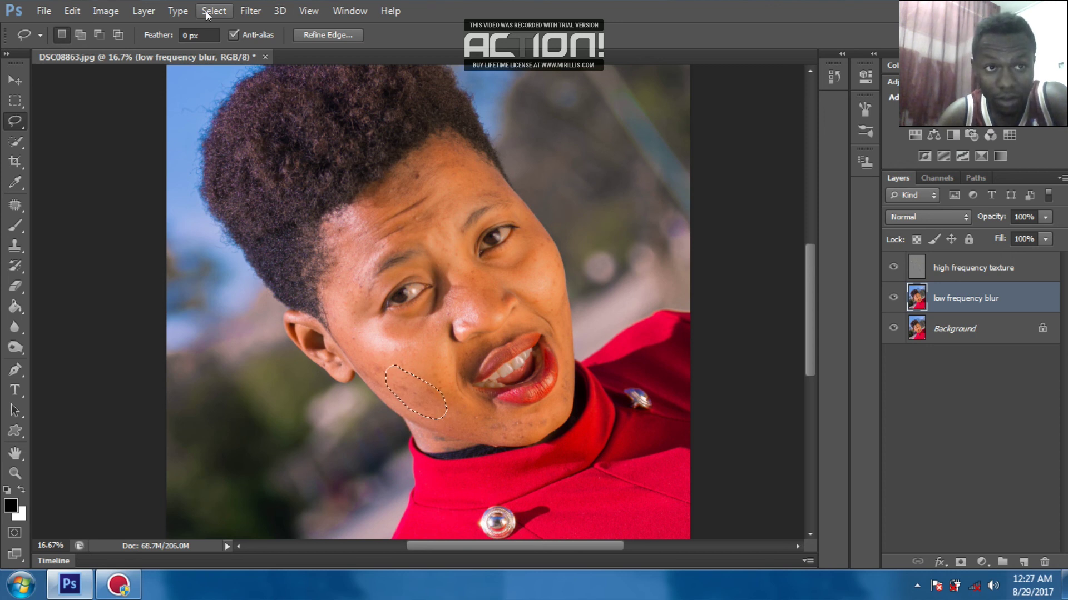
- Set the lasso feather to 27 px and select the temple patch left of the eye
click(184, 35)
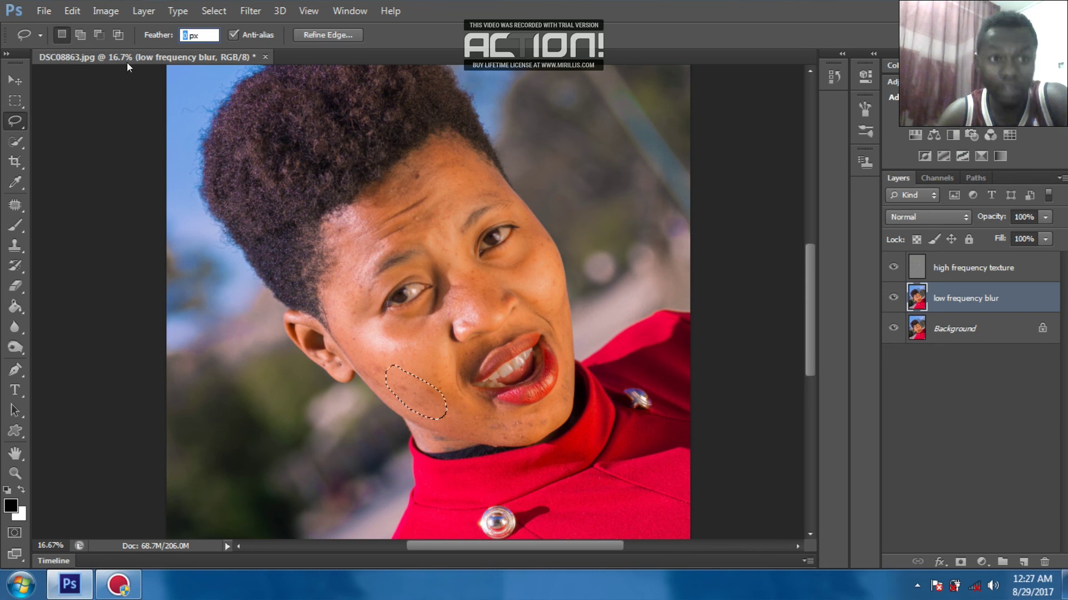
text(27)
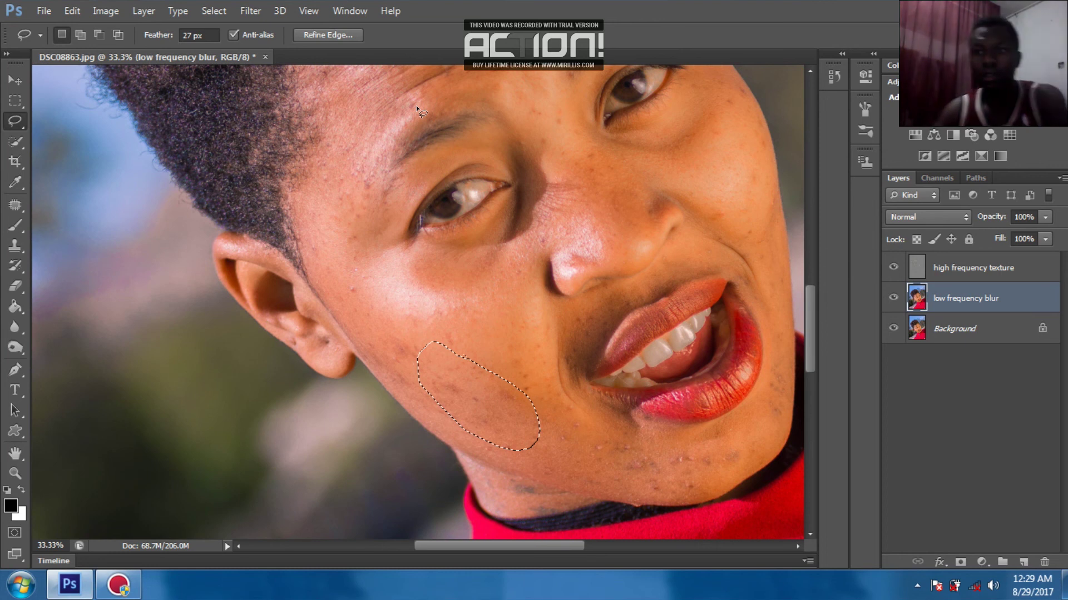
key(ctrl+d)
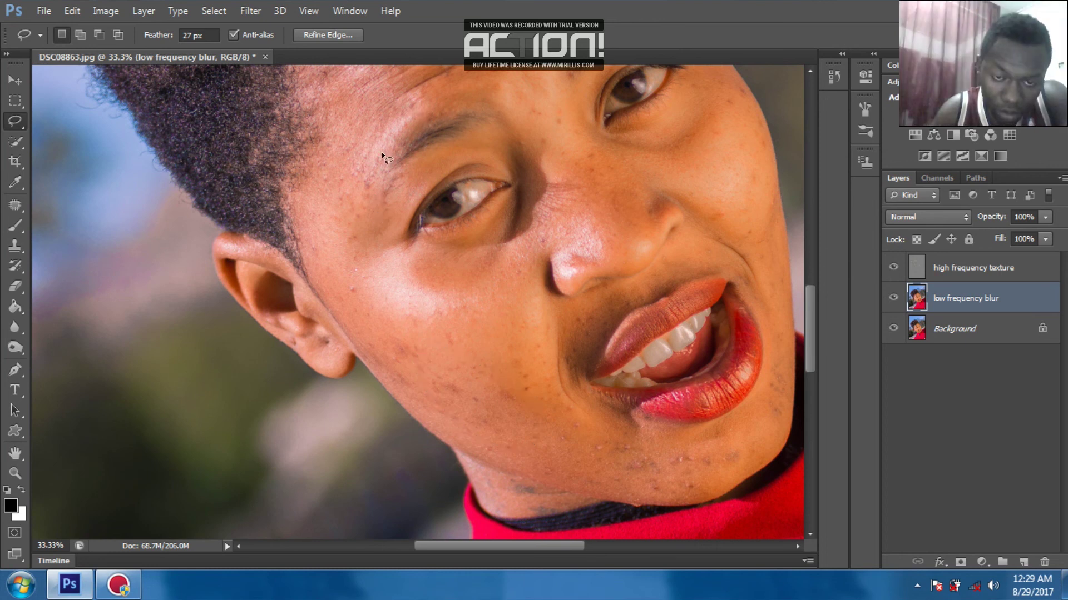
drag(378, 158, 376, 158)
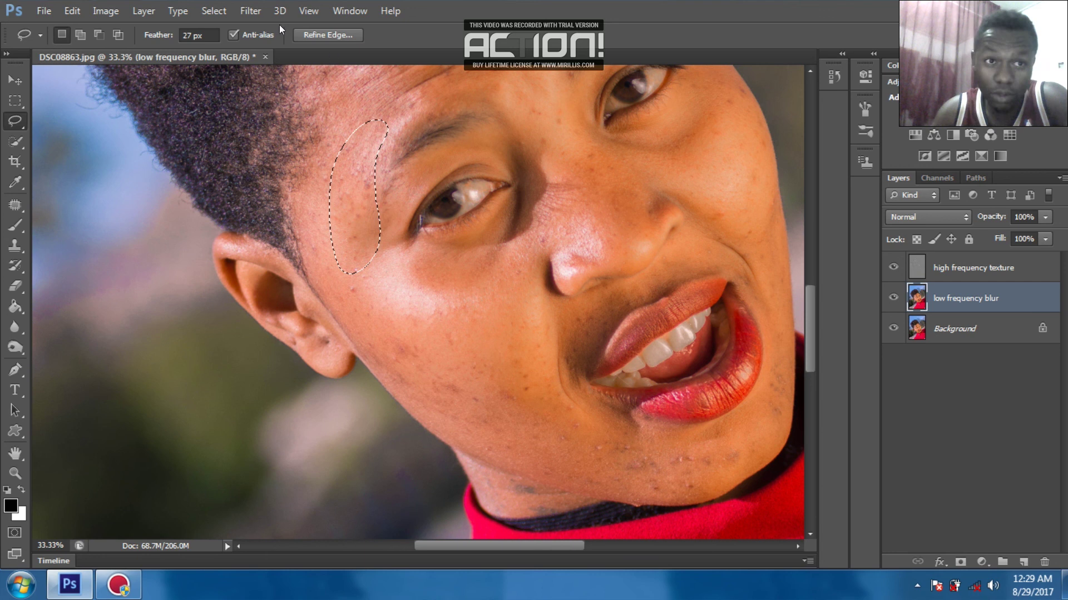
click(248, 10)
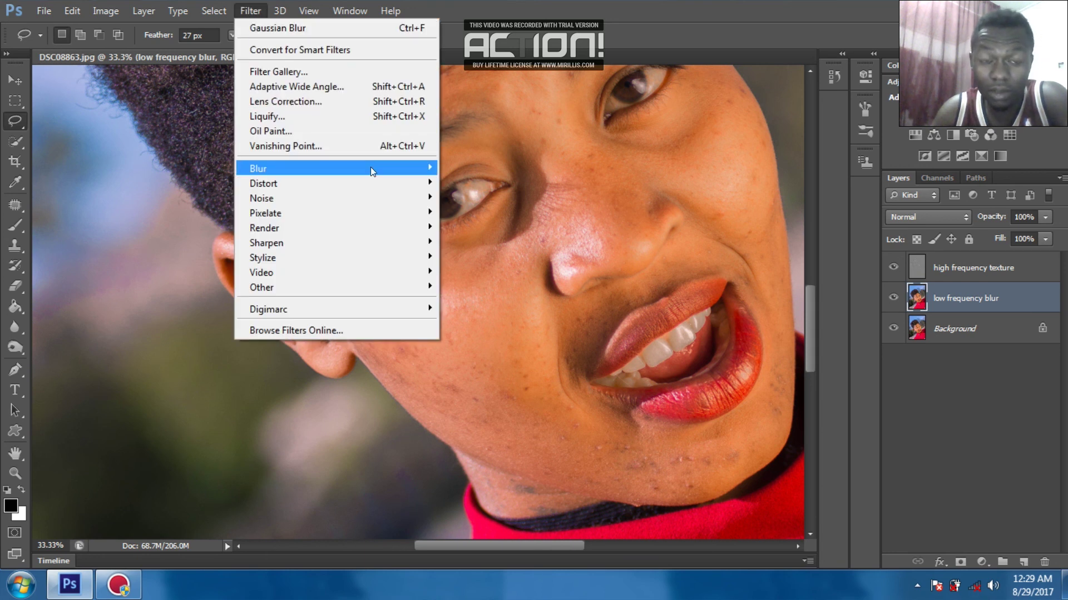
mouse_move(334, 168)
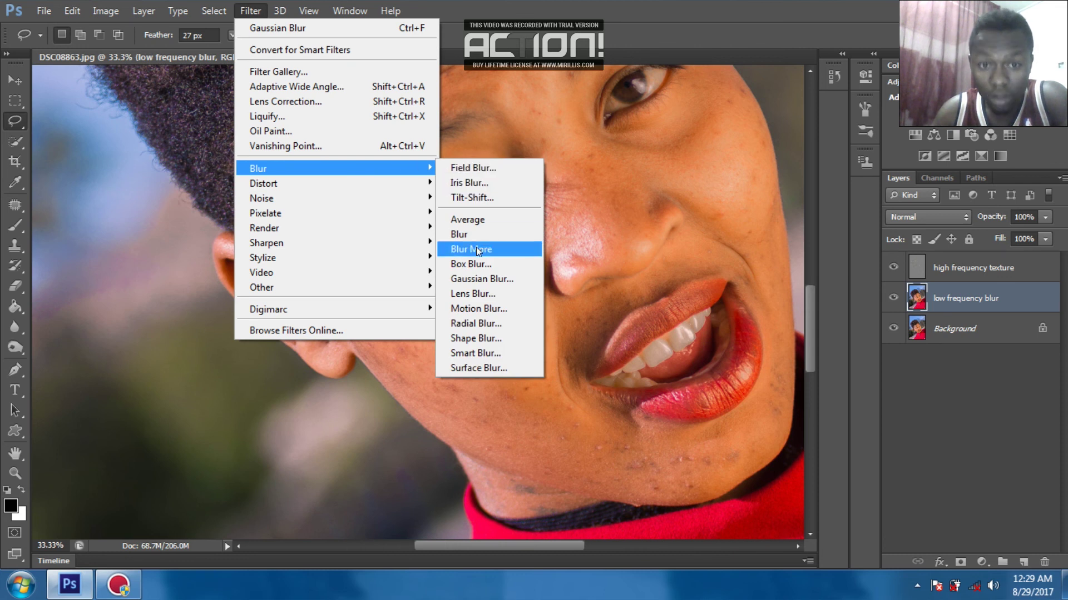
- Blur the temple selection with a 42.8 px Gaussian Blur
click(483, 278)
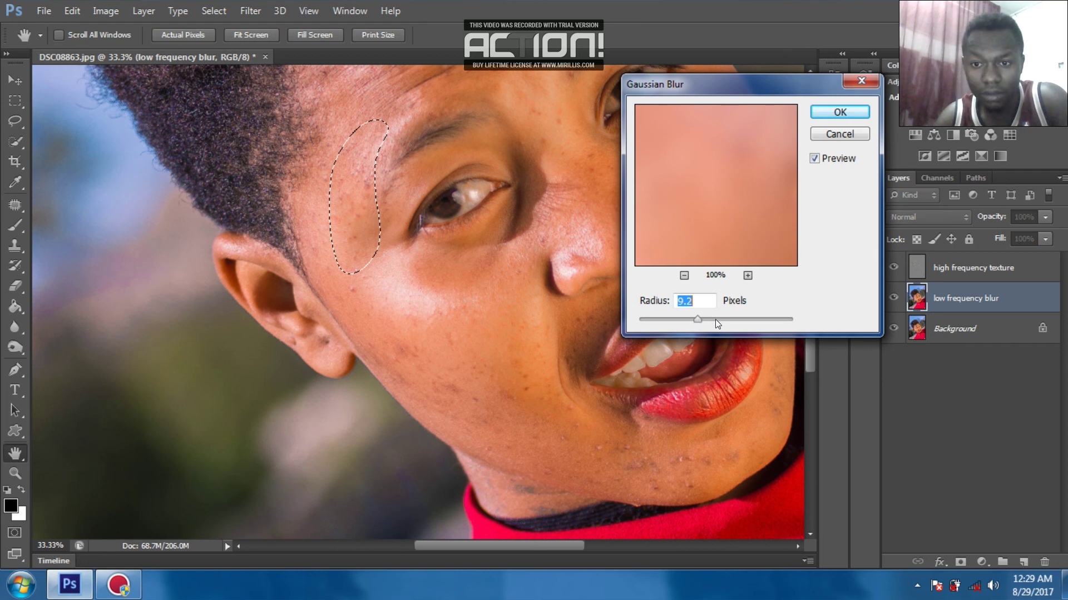
click(717, 320)
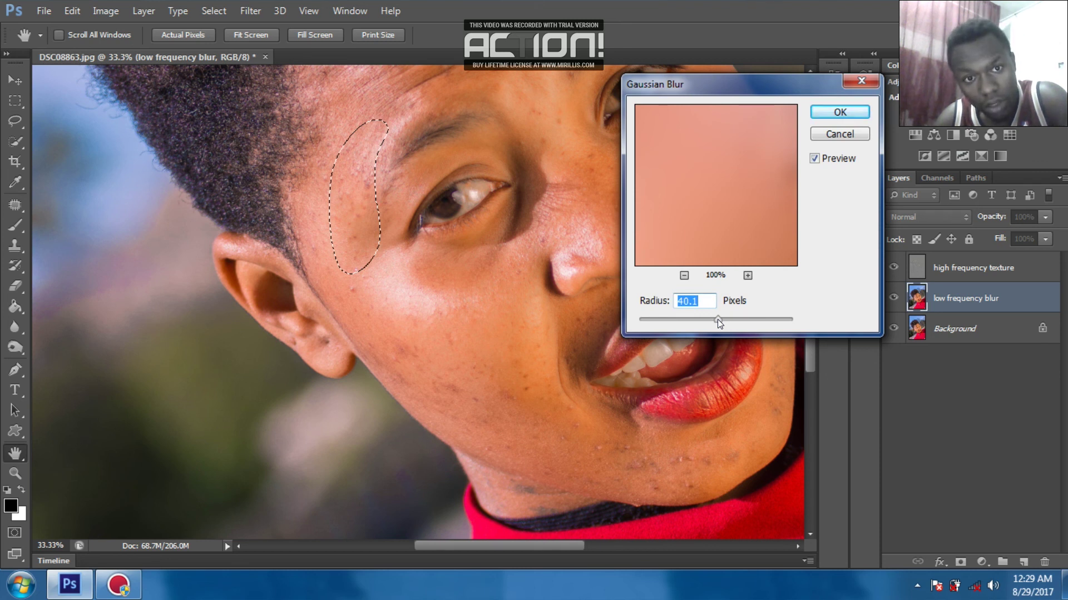
drag(718, 319, 720, 318)
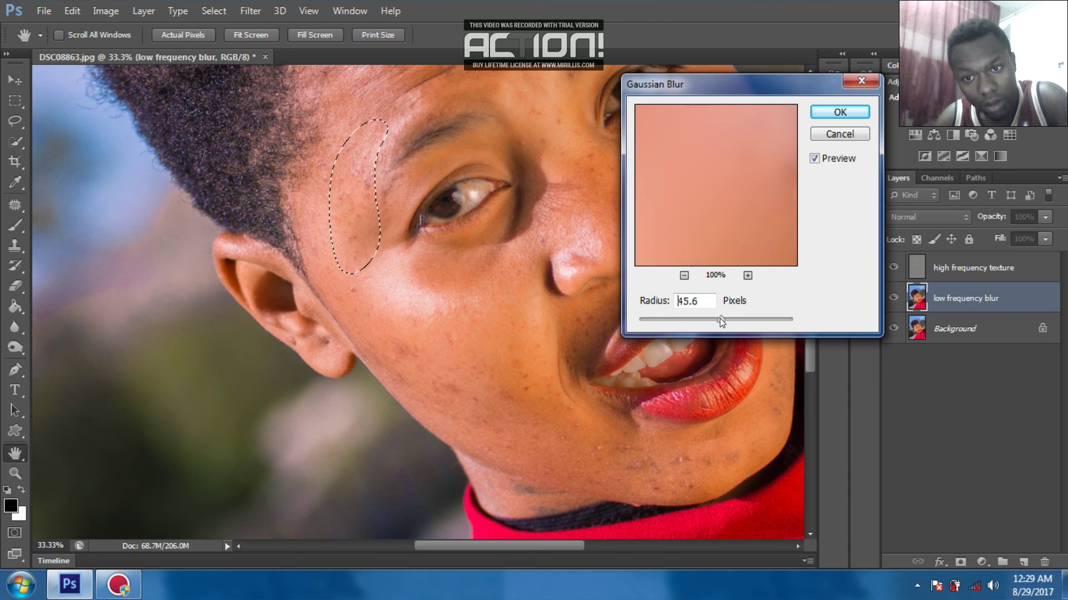
drag(719, 318, 719, 320)
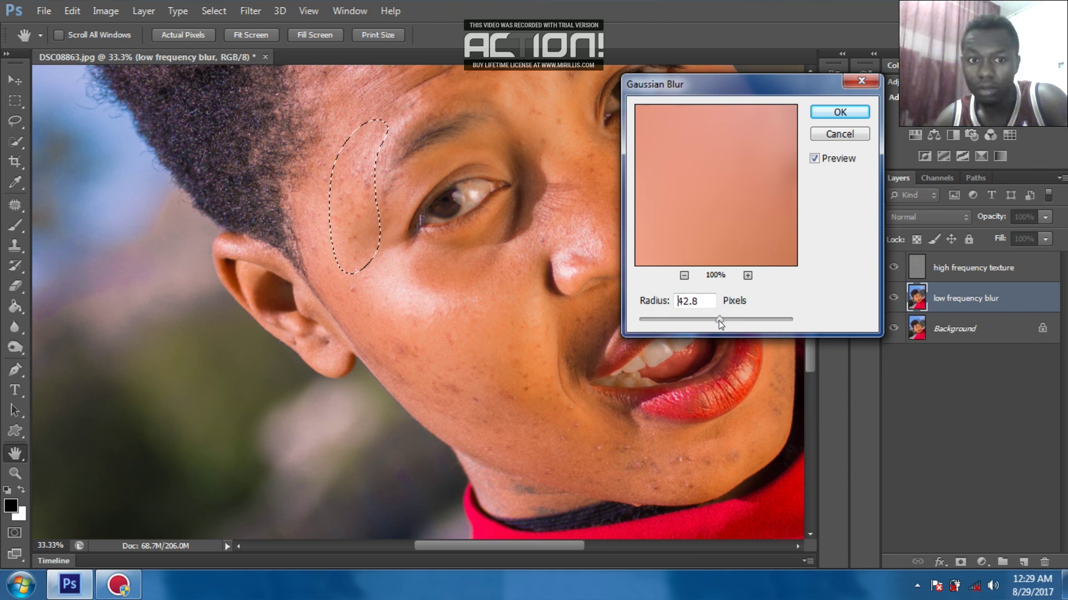
click(820, 114)
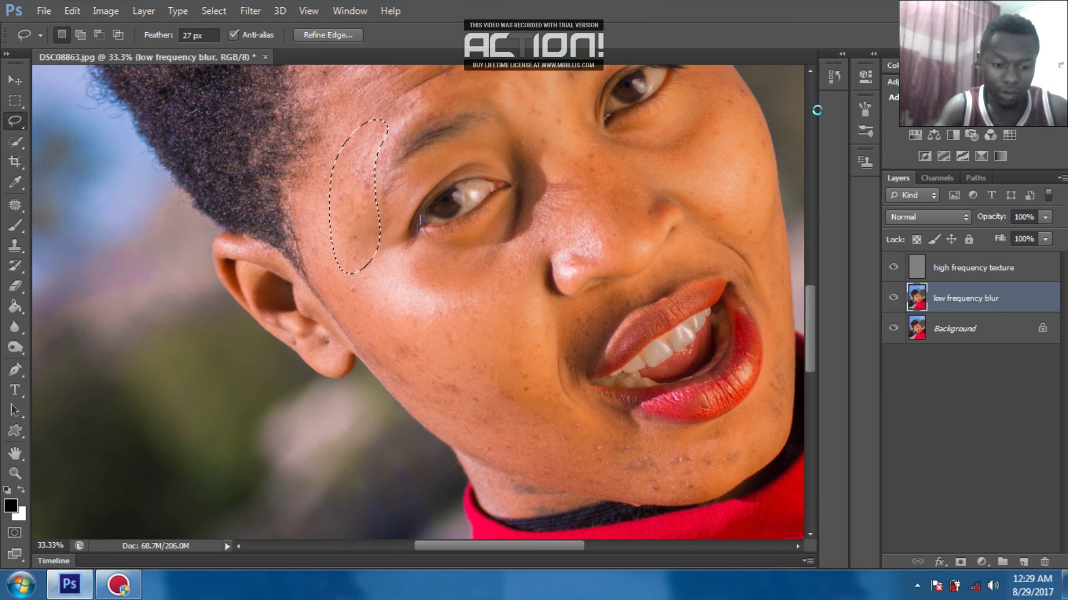
- Lasso the cheek, jaw and other skin areas, repeating the blur on each, then select the texture layer
drag(356, 272, 389, 277)
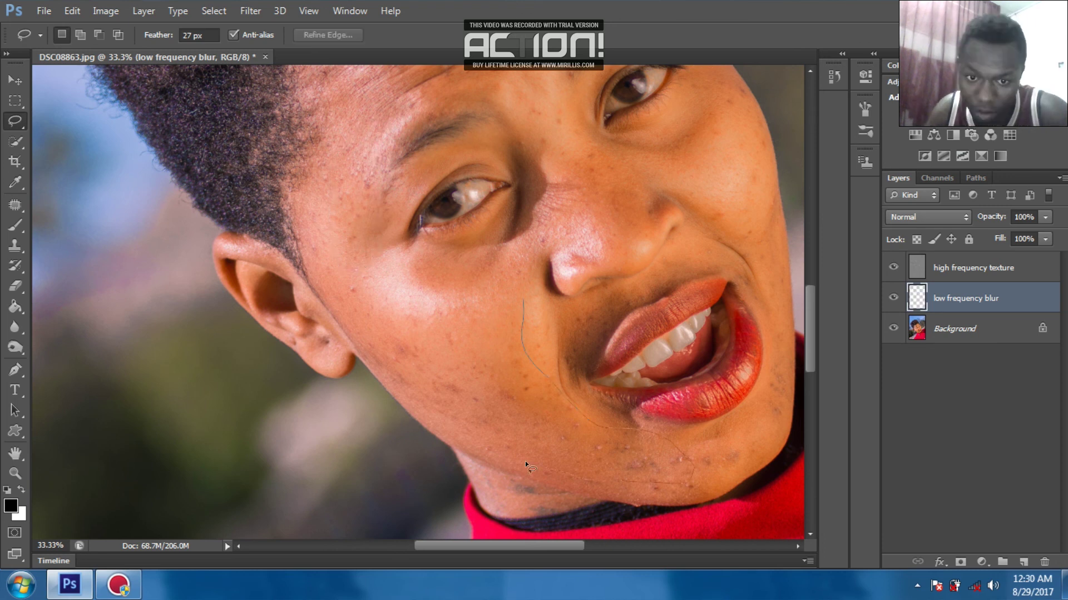
key(ctrl+f)
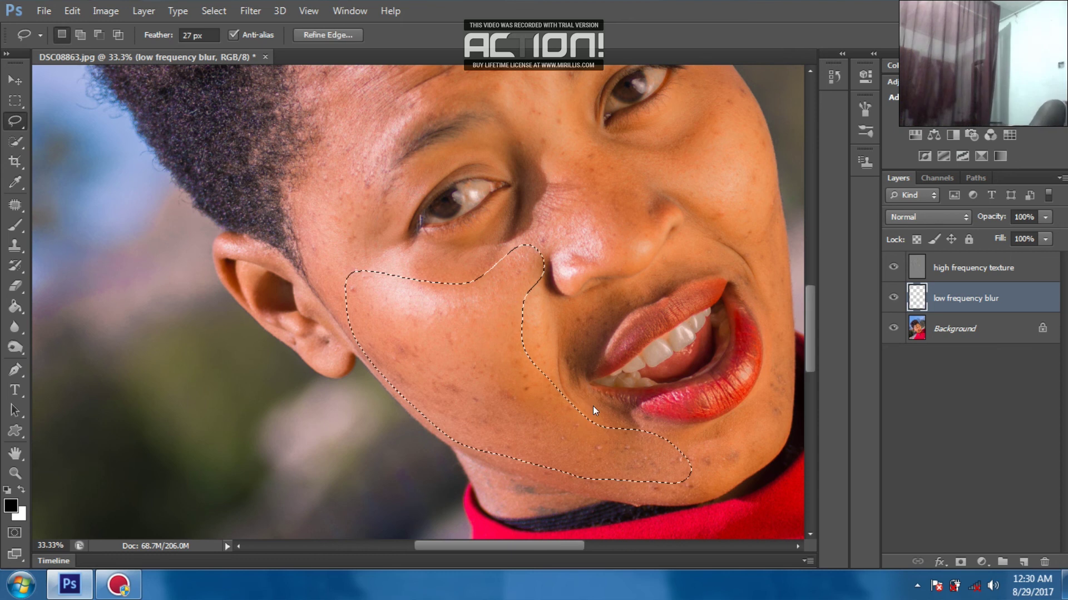
key(ctrl+d)
drag(693, 381, 525, 399)
drag(372, 132, 311, 256)
key(ctrl+f)
key(ctrl+d)
drag(809, 311, 809, 265)
drag(515, 546, 440, 546)
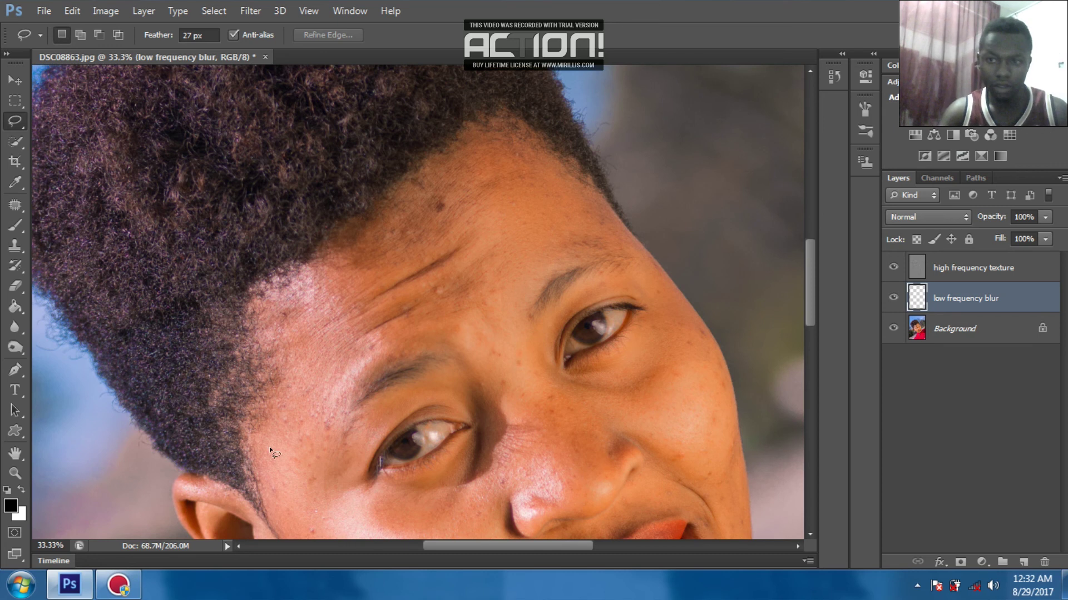
click(963, 271)
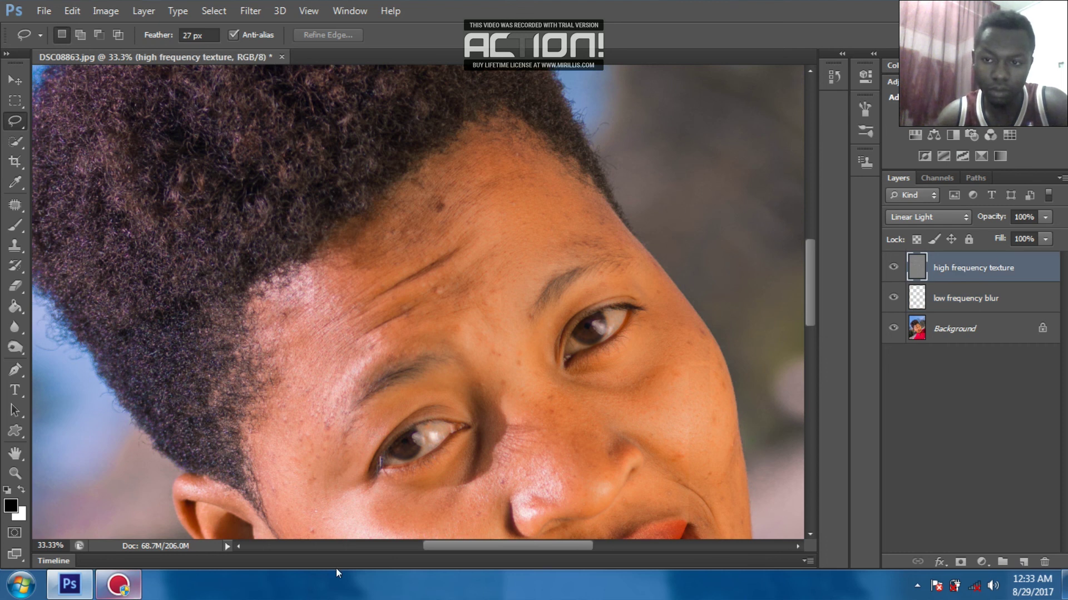
- Switch to the Spot Healing Brush and heal the blemishes on the forehead
click(6, 204)
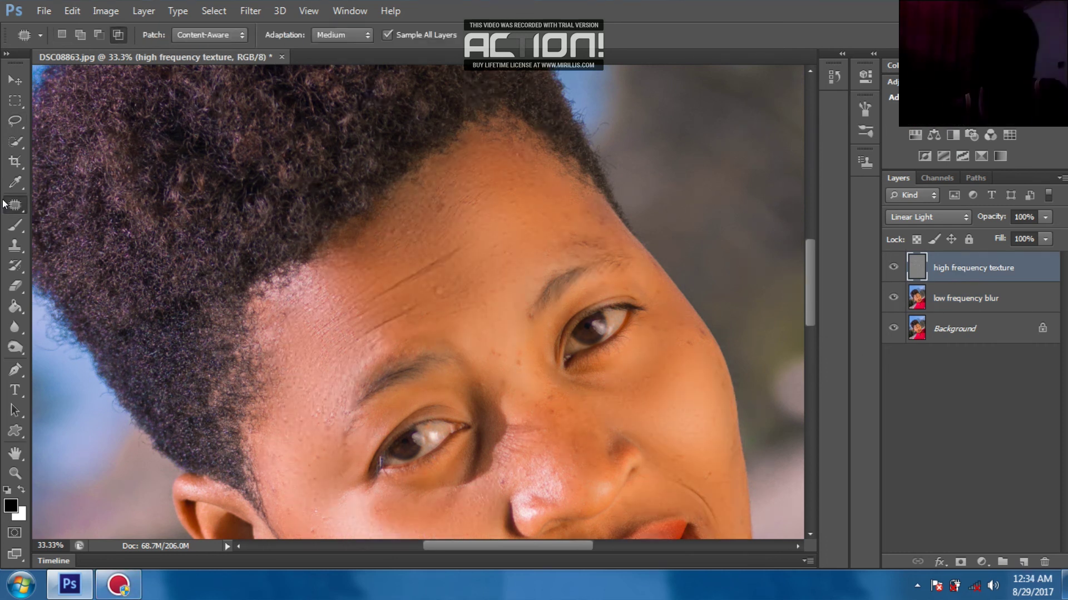
right_click(15, 205)
click(78, 203)
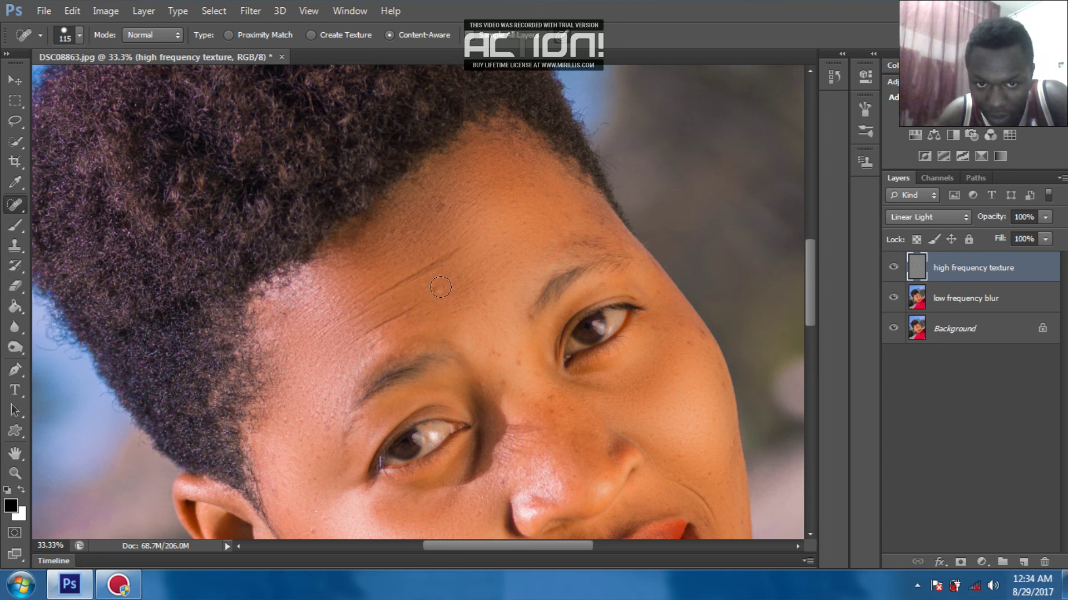
drag(439, 288, 437, 289)
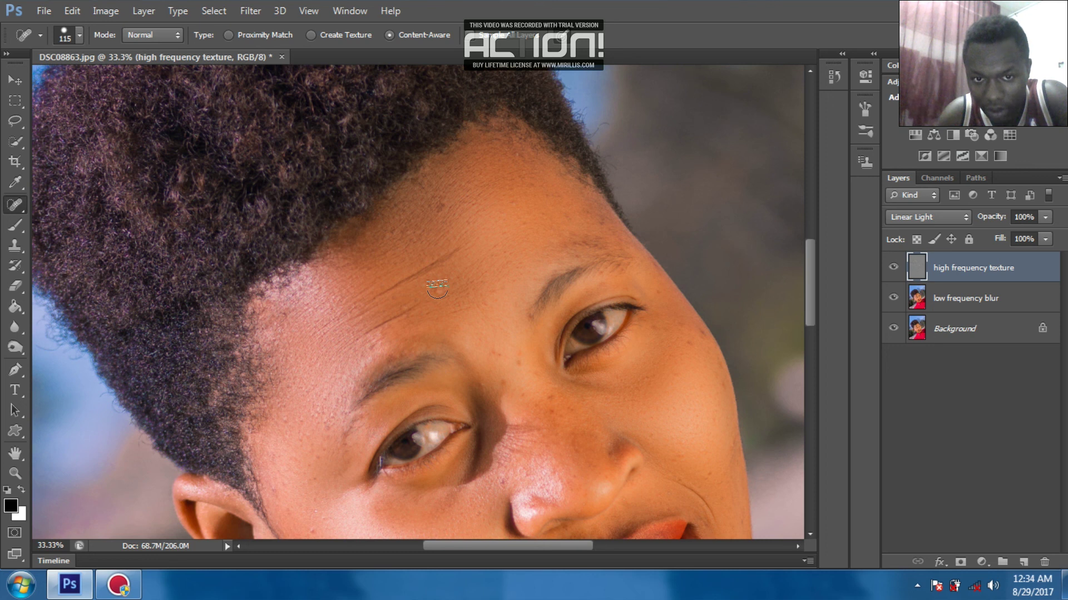
drag(437, 289, 443, 293)
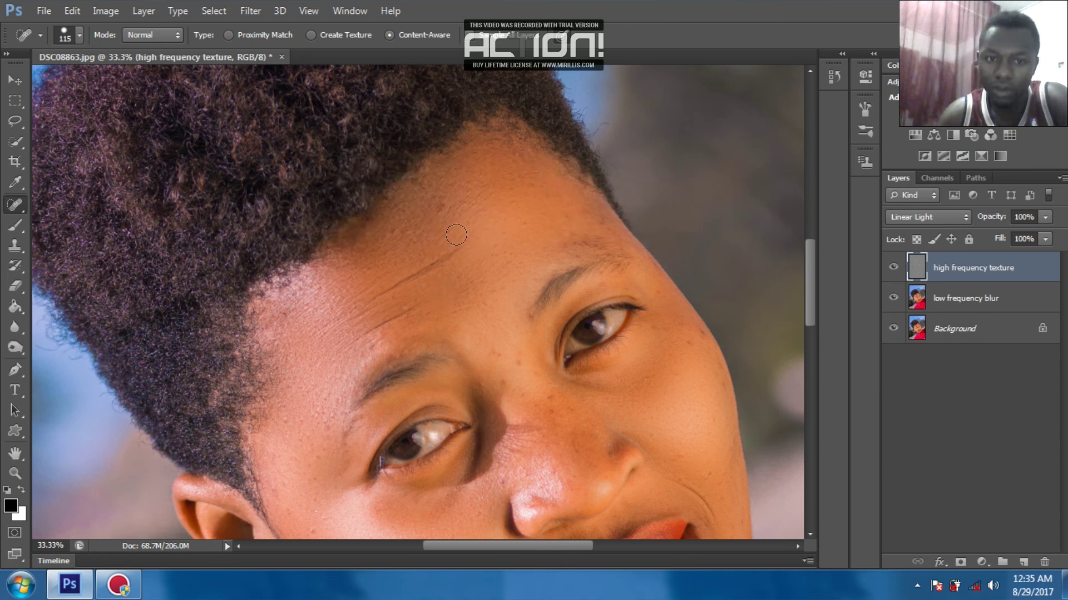
click(441, 209)
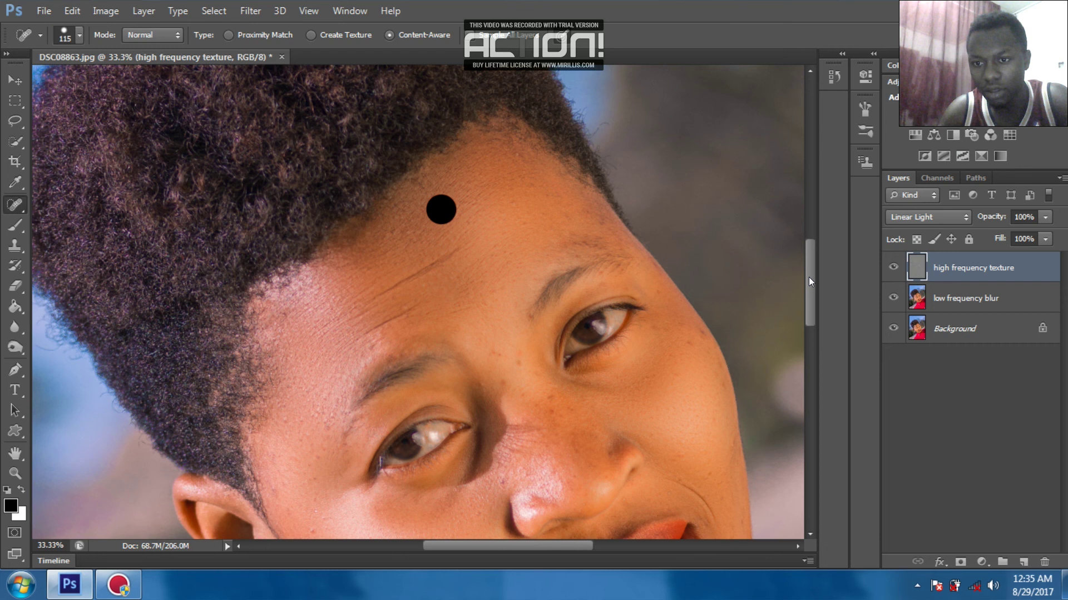
- Resize the healing brush to 49 px and heal spots on the face, chin and lips
click(79, 35)
drag(105, 83, 92, 82)
click(722, 382)
click(702, 333)
click(504, 382)
scroll(496, 352, down, 10)
click(484, 124)
click(738, 136)
click(732, 115)
scroll(733, 115, up, 10)
- Heal the remaining blemishes on the forehead, cheeks, nose and around the mouth
click(553, 181)
click(503, 252)
click(309, 302)
click(371, 115)
click(496, 359)
click(482, 386)
click(708, 245)
click(284, 187)
click(274, 258)
click(549, 169)
click(588, 314)
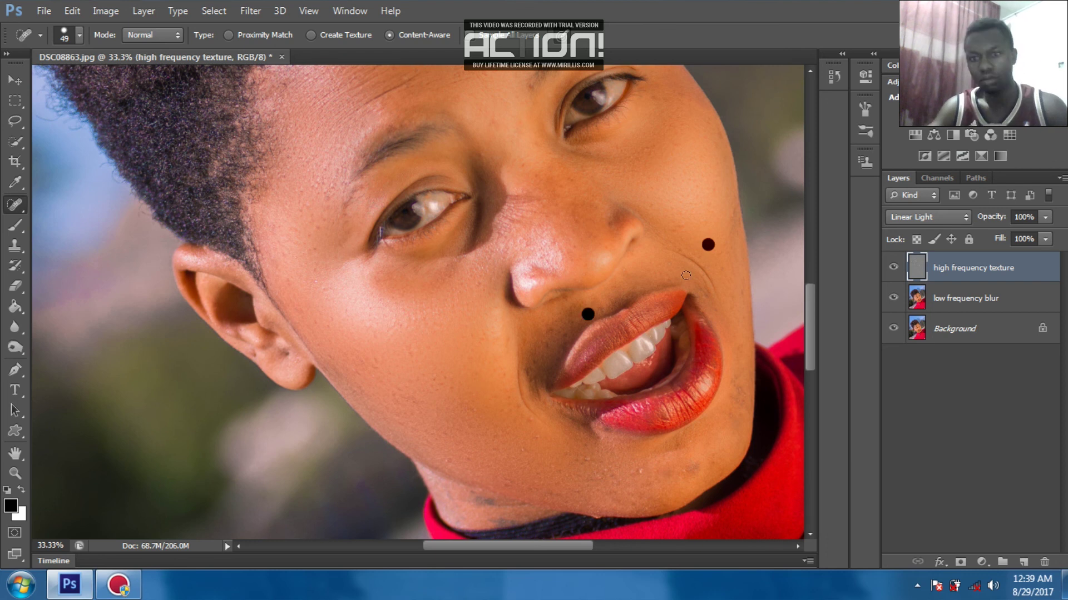
- Fit the photo on screen and lower the low frequency blur layer's opacity to 82%
key(ctrl+0)
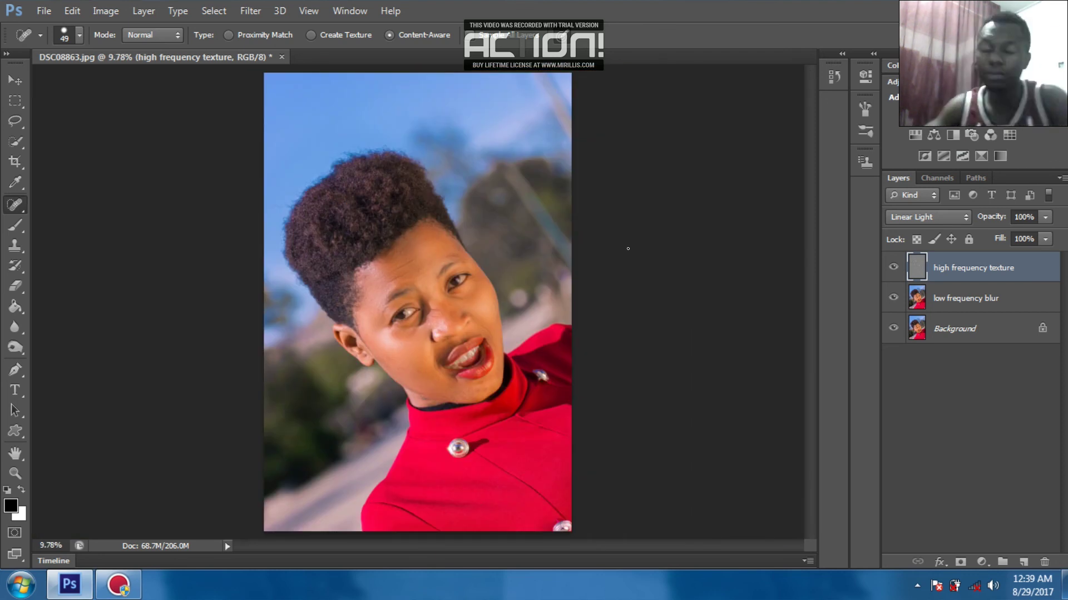
click(966, 298)
click(1045, 216)
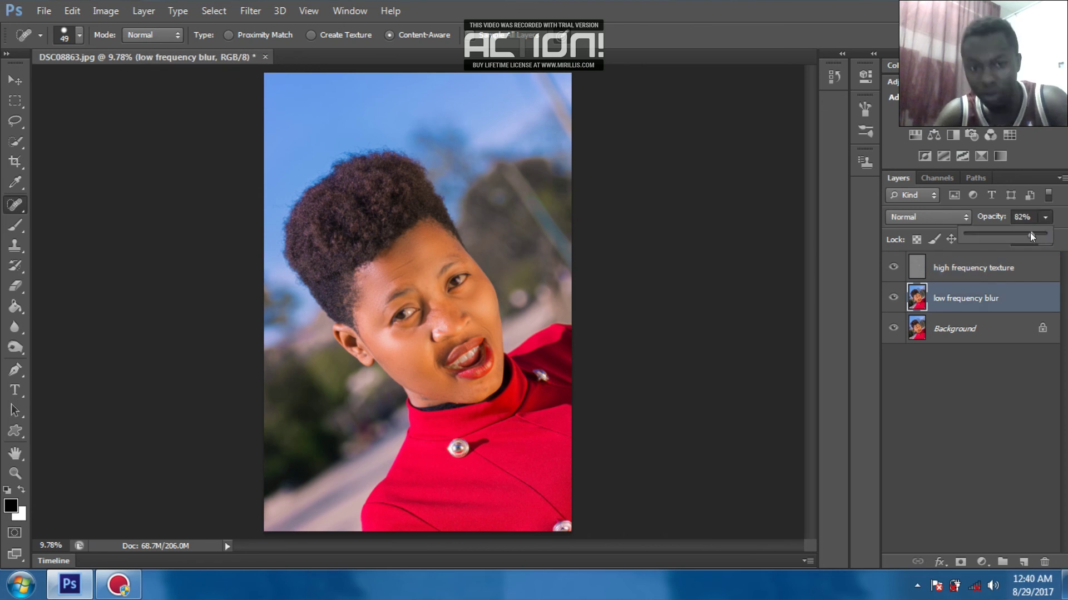